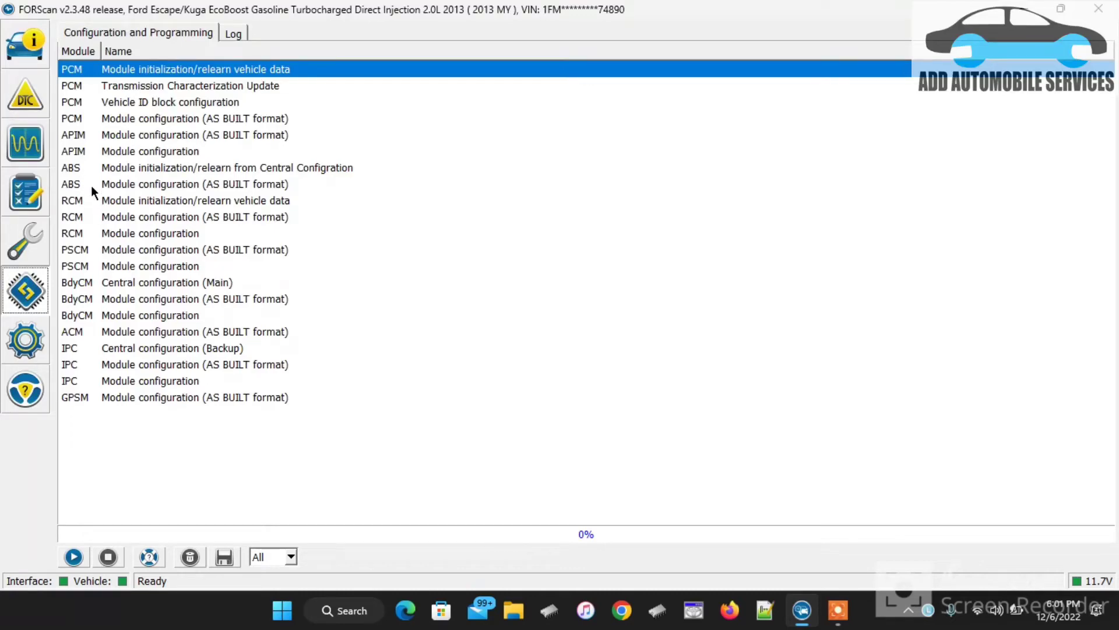
Step: Review the stored ABS trouble codes C0062, C0061 and U2300
{"action": "left_click", "coordinate": [38, 100]}
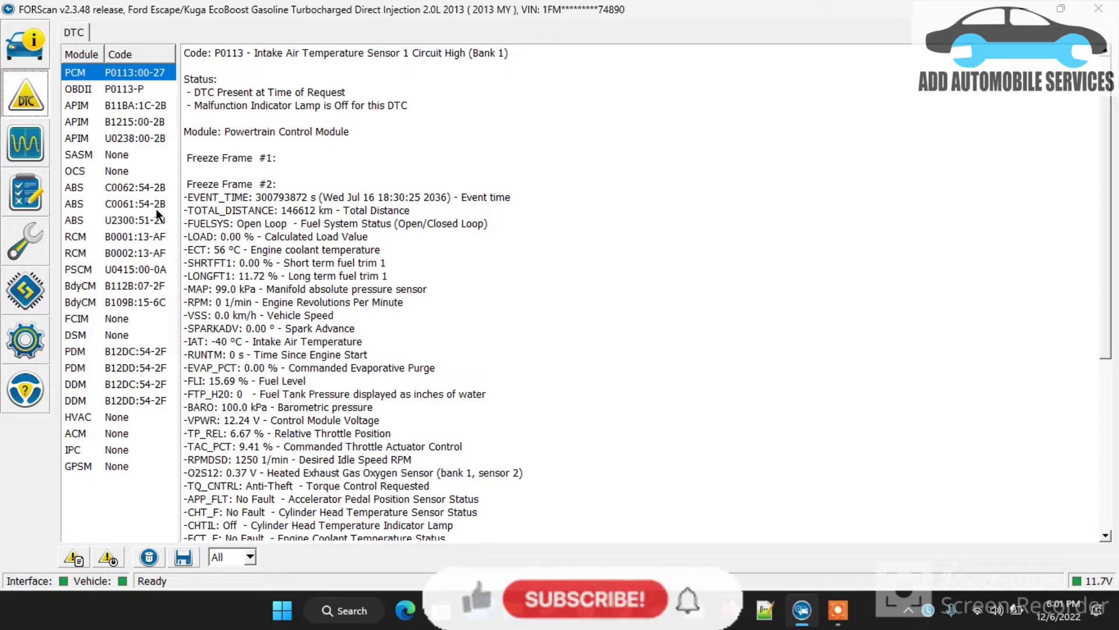
{"action": "left_click", "coordinate": [143, 187]}
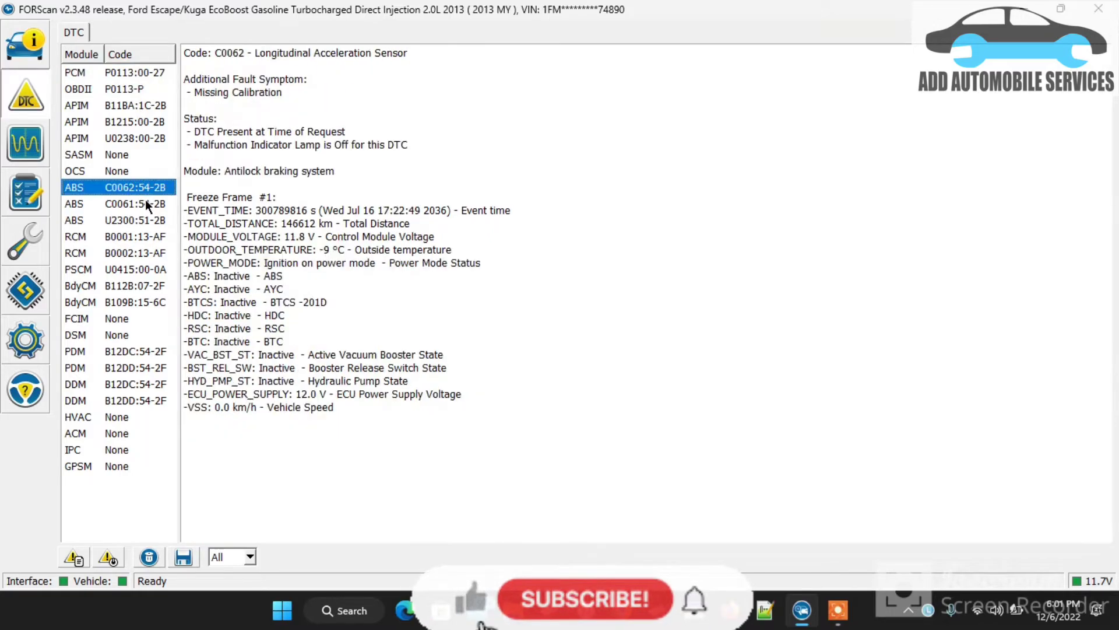
{"action": "left_click", "coordinate": [145, 200]}
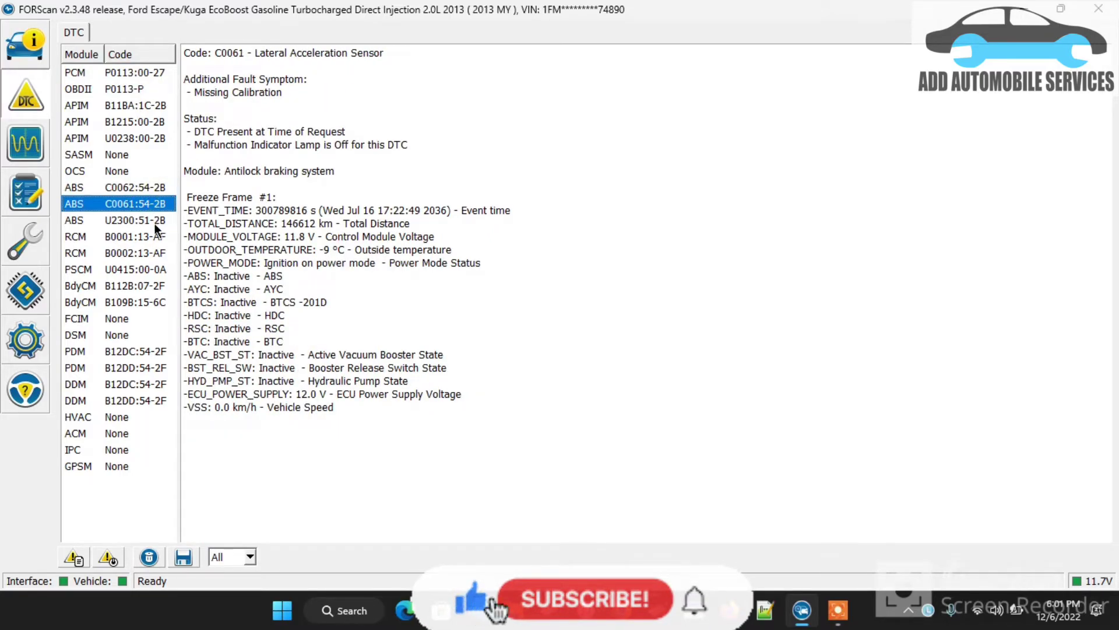
{"action": "left_click", "coordinate": [155, 221]}
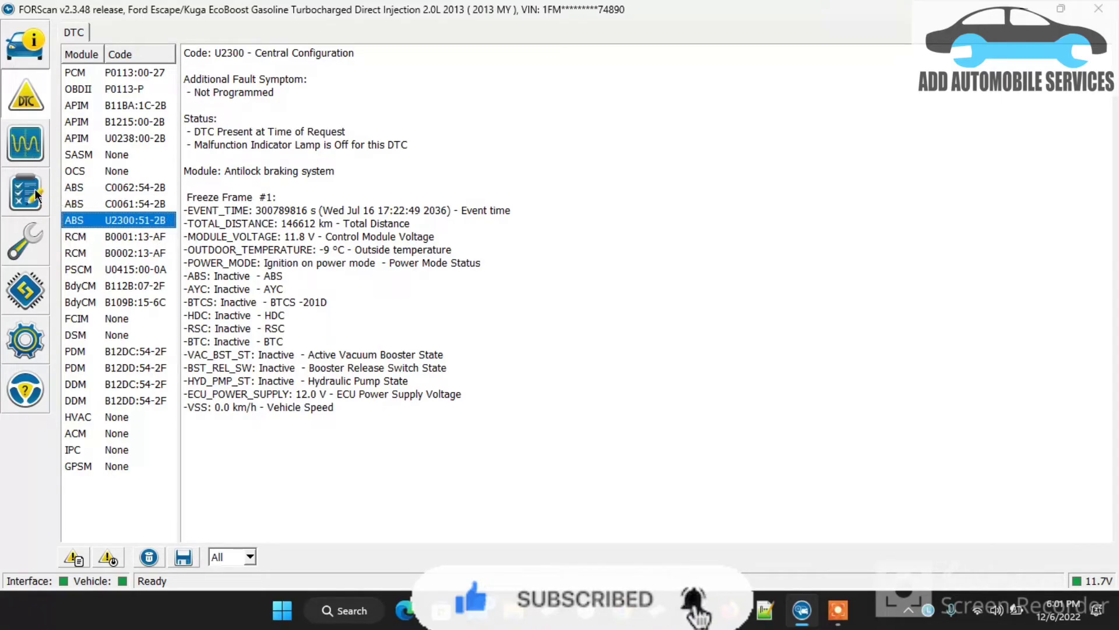
Step: Start the ABS Module configuration (AS BUILT format) procedure and accept the safety warning
{"action": "left_click", "coordinate": [40, 285]}
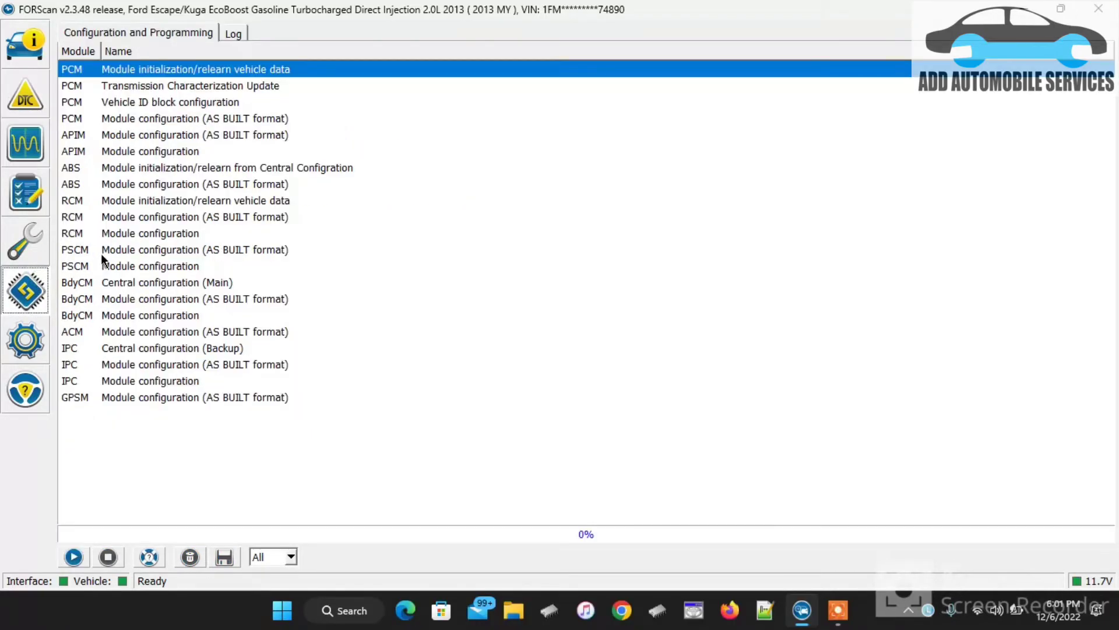
{"action": "left_click", "coordinate": [110, 178]}
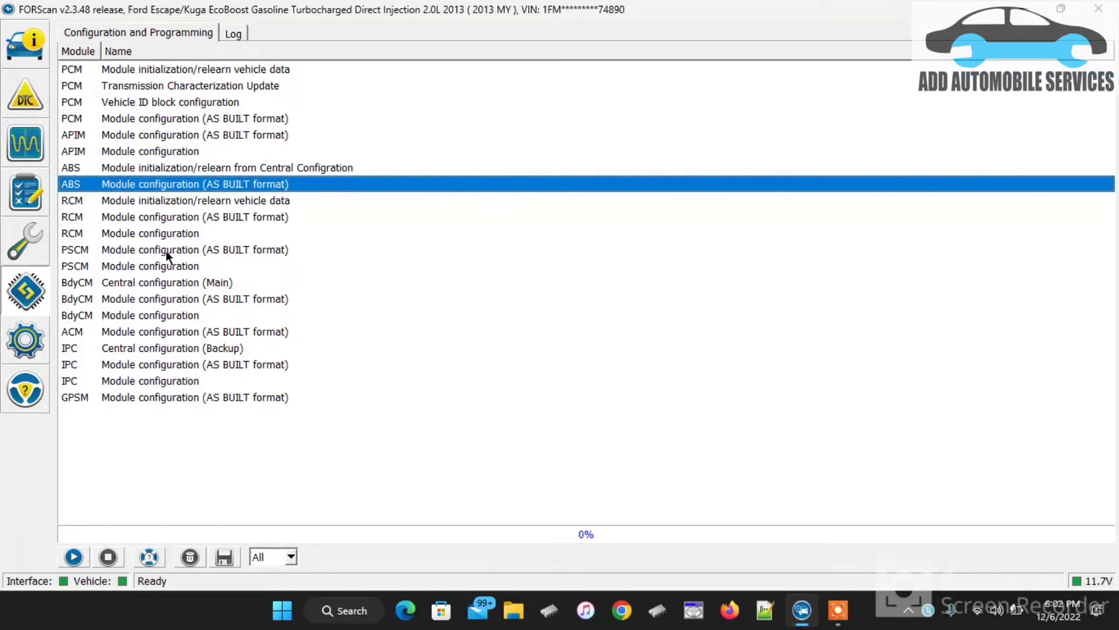
{"action": "left_click", "coordinate": [74, 557]}
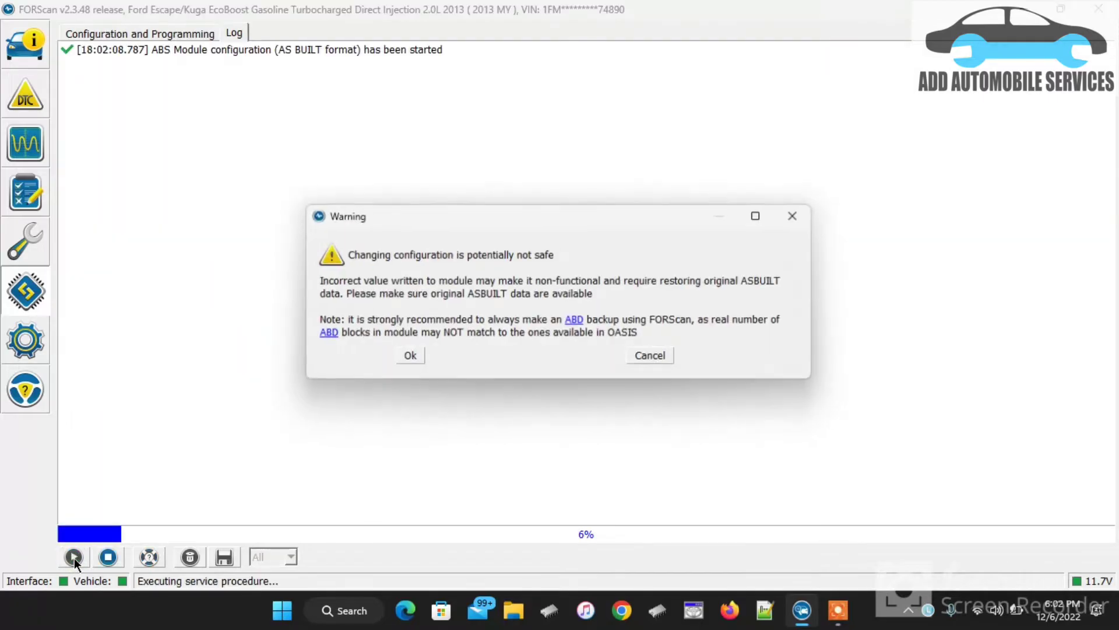
{"action": "left_click", "coordinate": [409, 354]}
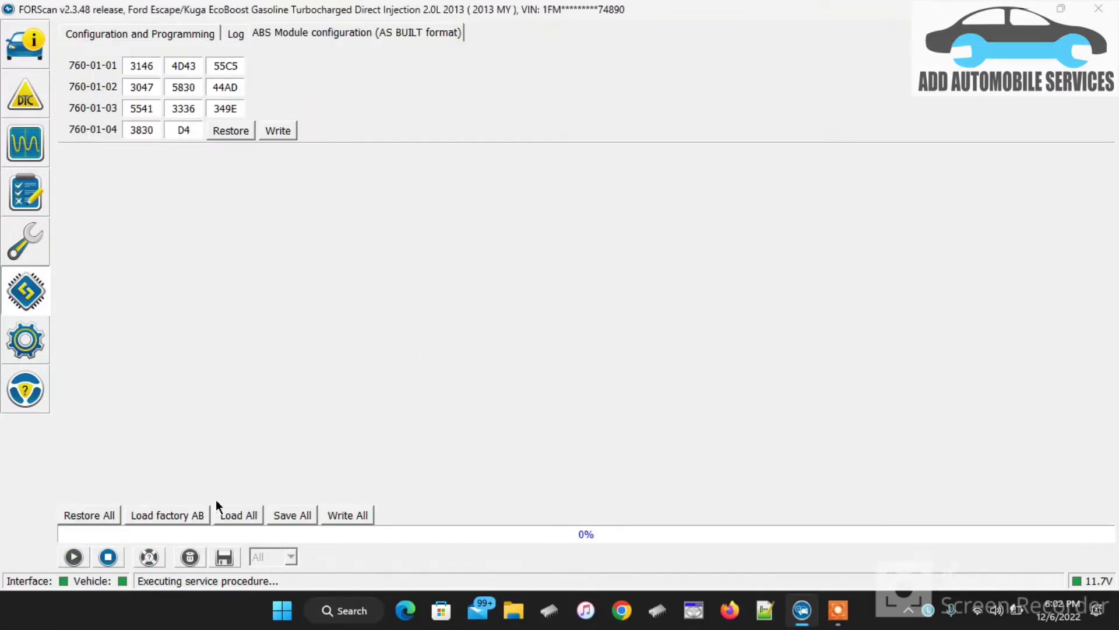
Step: Back up all ABS As Built values to an .abt file whose name ends in 'masteryaw'
{"action": "left_click", "coordinate": [302, 516]}
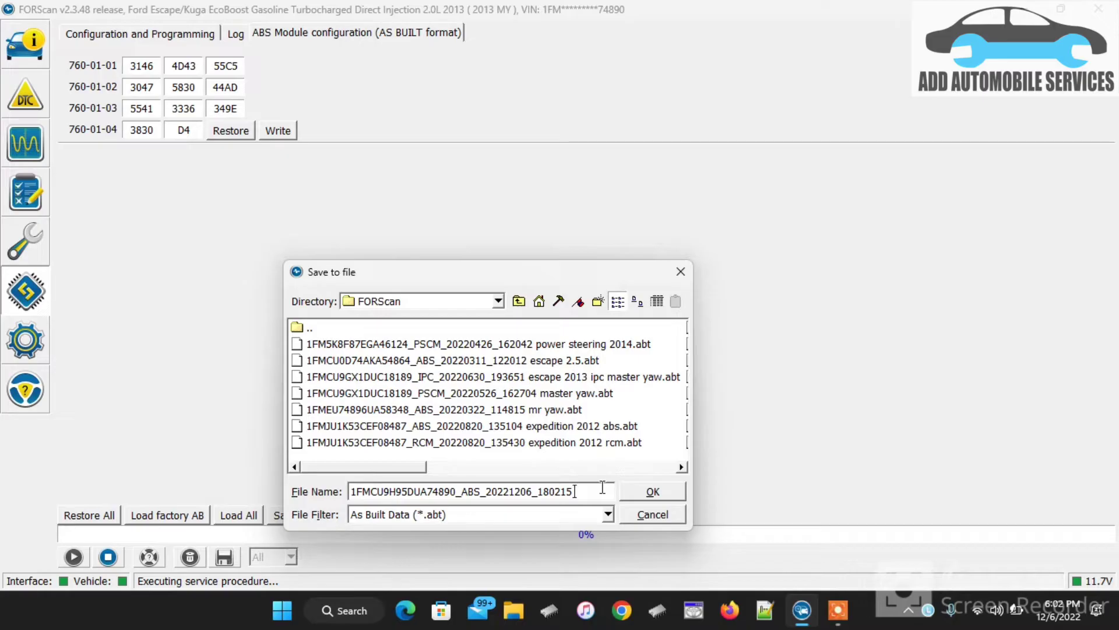
{"action": "type", "text": "masteryaw"}
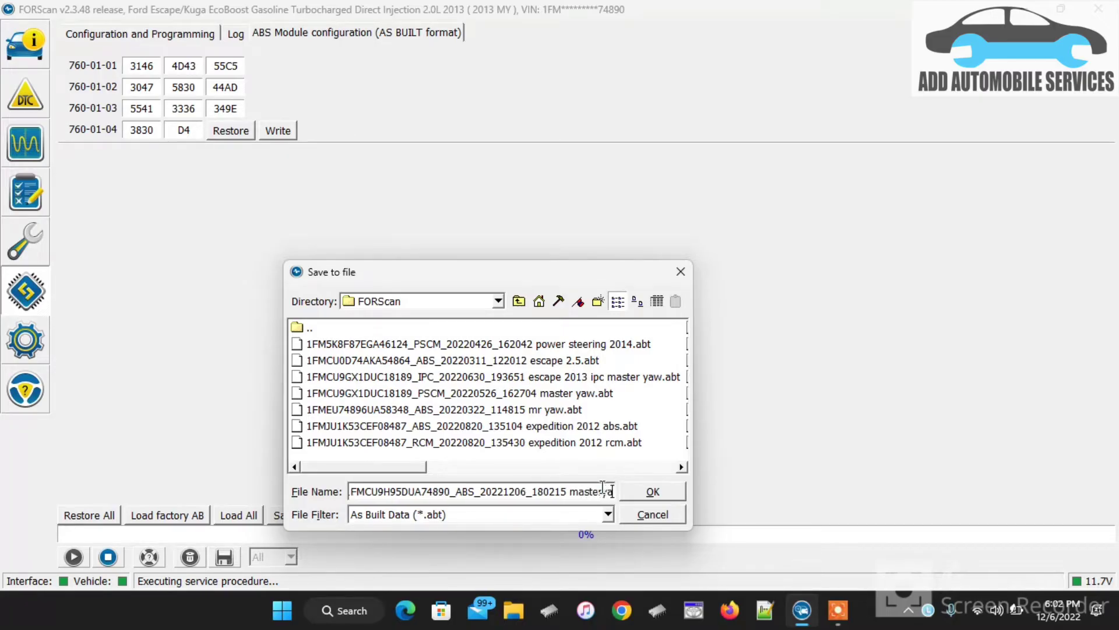
{"action": "left_click", "coordinate": [651, 488]}
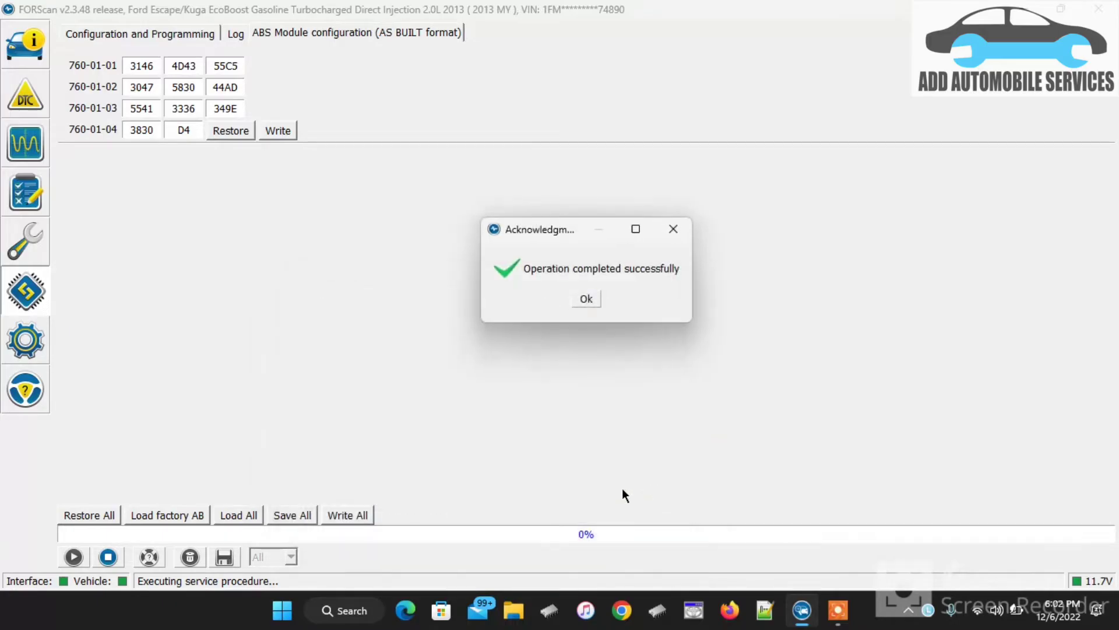
{"action": "left_click", "coordinate": [584, 298]}
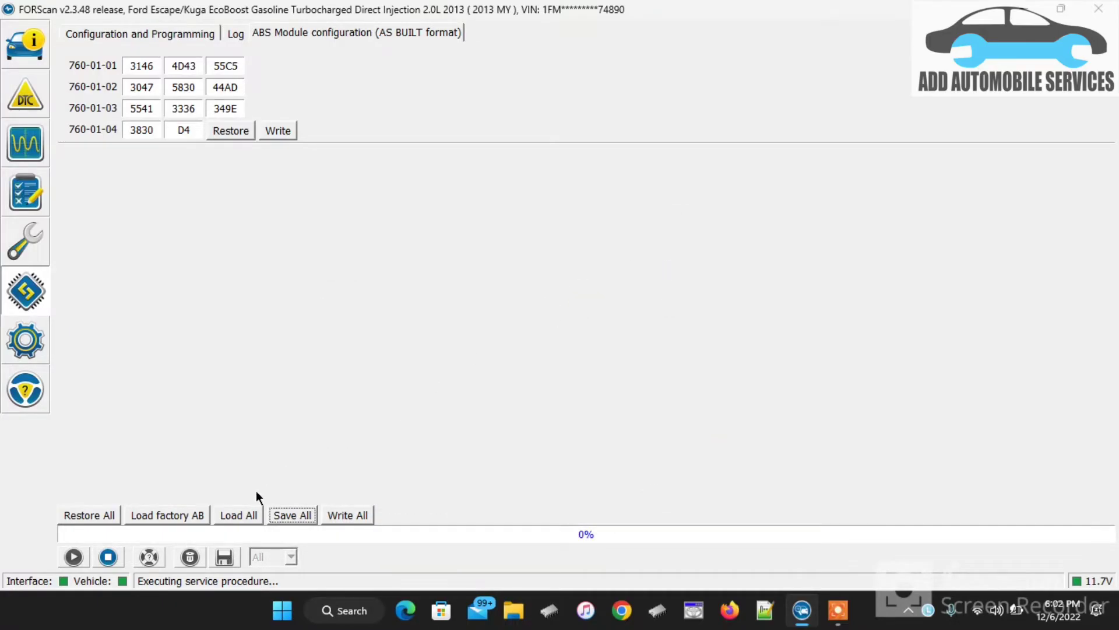
Step: Load the downloaded factory As Built data into the ABS editor
{"action": "left_click", "coordinate": [188, 514]}
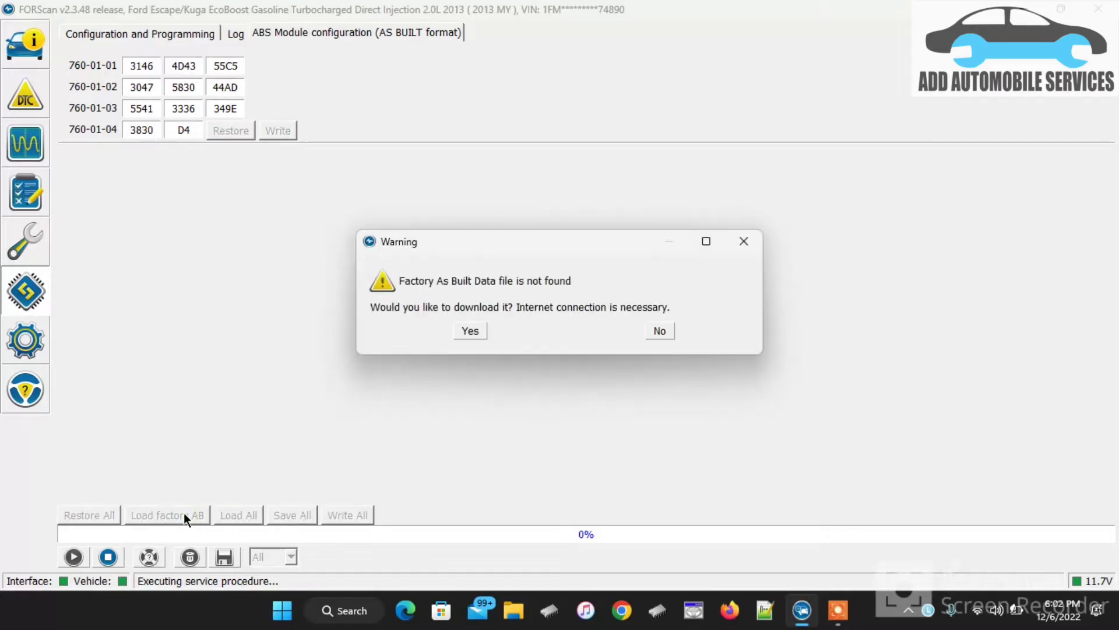
{"action": "left_click", "coordinate": [476, 334]}
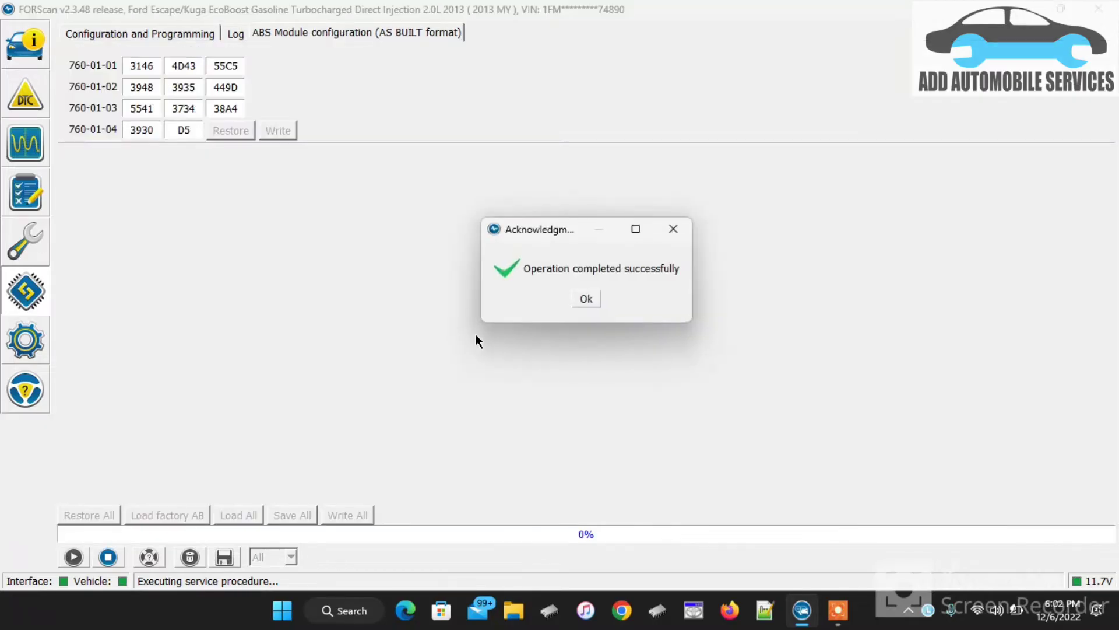
{"action": "left_click", "coordinate": [586, 298]}
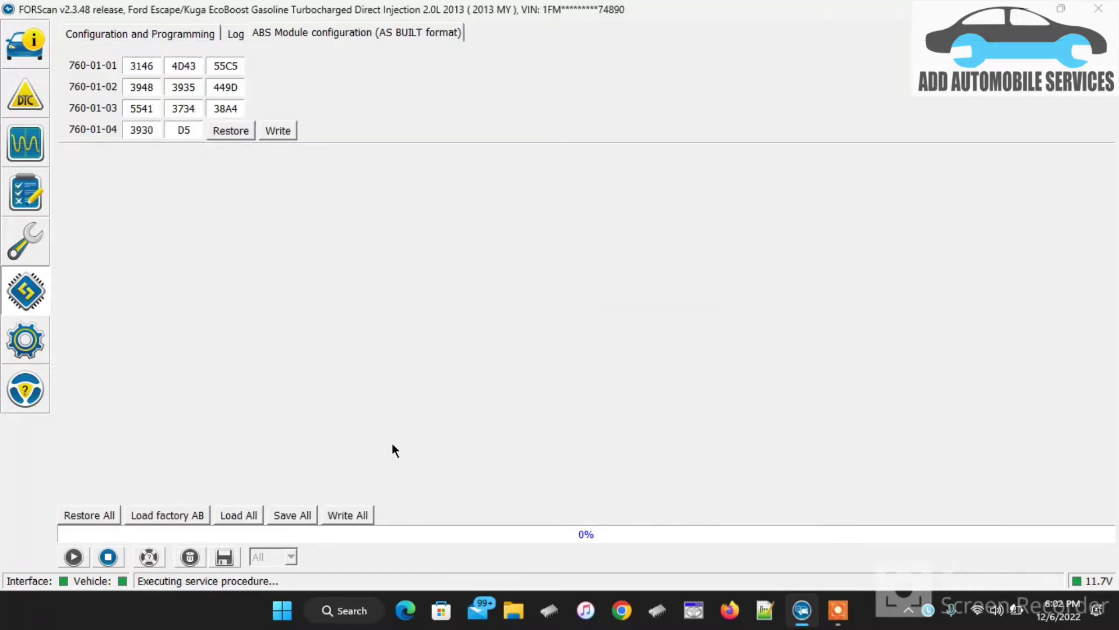
{"action": "left_click", "coordinate": [335, 515]}
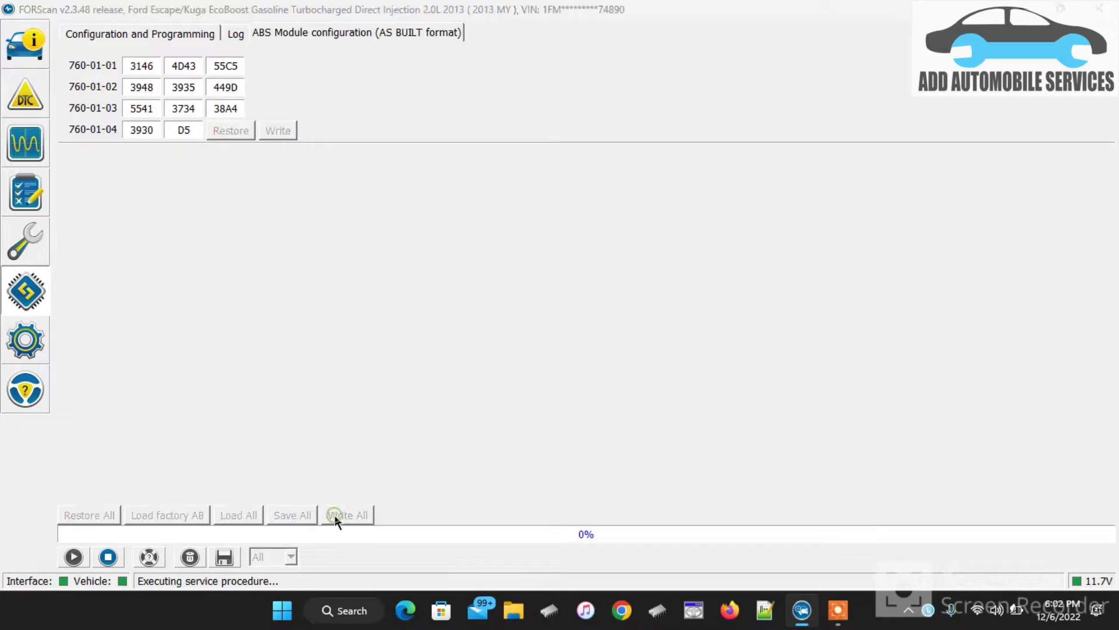
{"action": "left_click", "coordinate": [455, 331]}
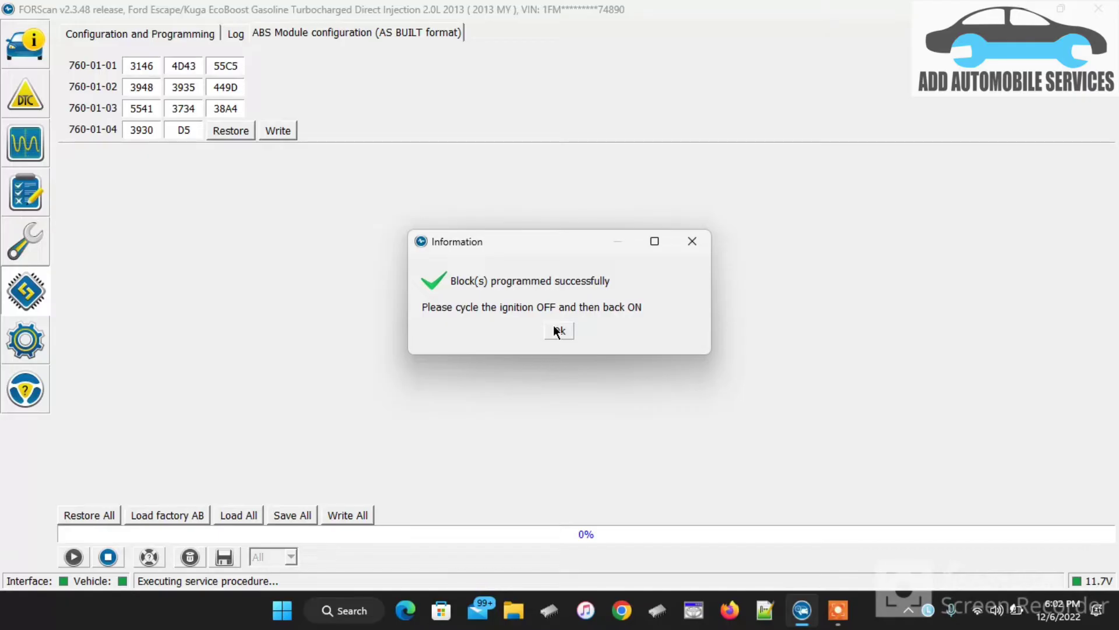
{"action": "left_click", "coordinate": [558, 331]}
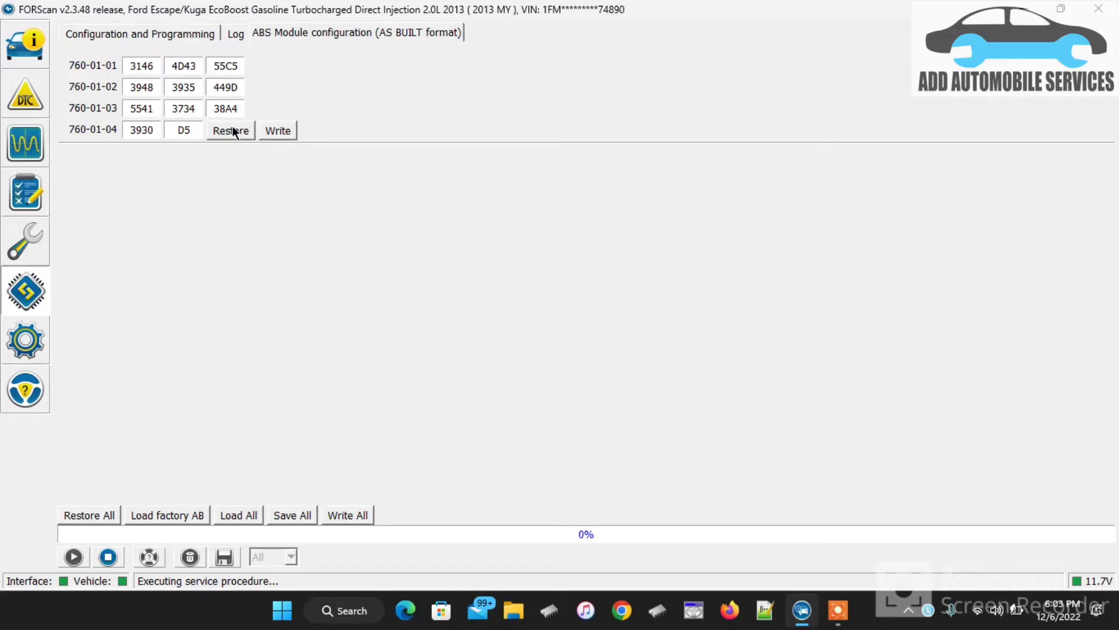
Step: Clear all trouble codes and re-read them after an ignition cycle; ABS C0062, C0061, U2300 remain
{"action": "left_click", "coordinate": [39, 83]}
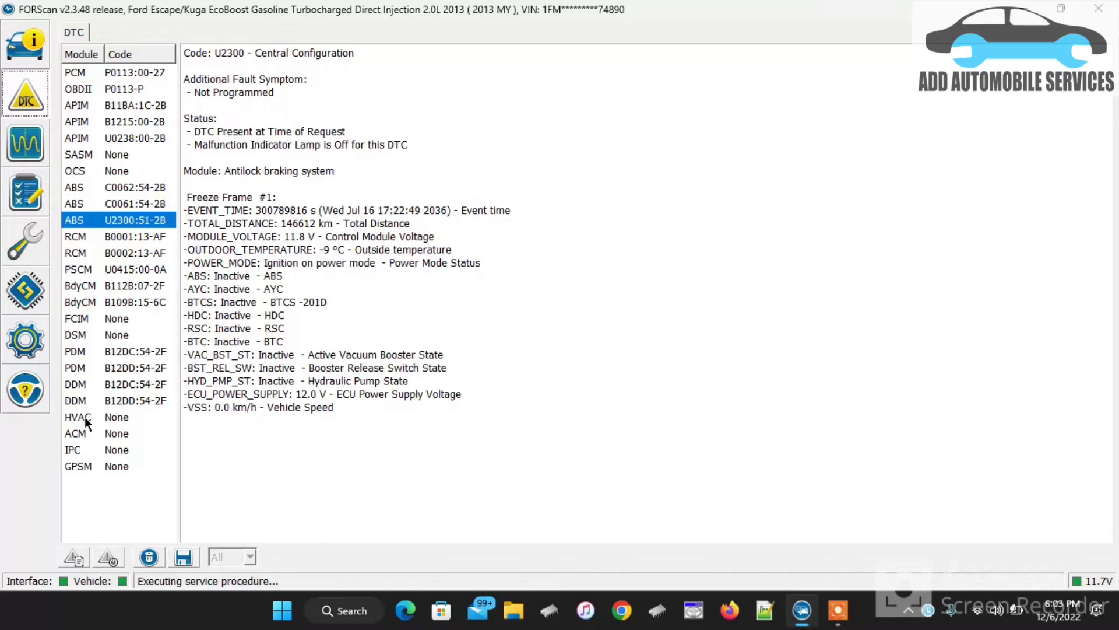
{"action": "left_click", "coordinate": [30, 303]}
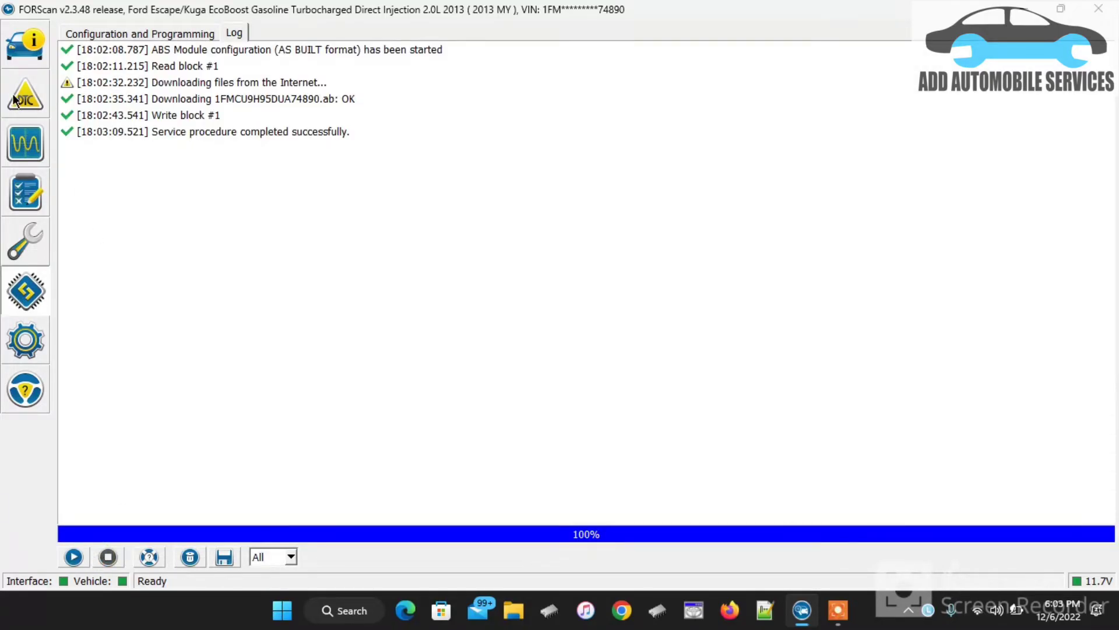
{"action": "left_click", "coordinate": [15, 101]}
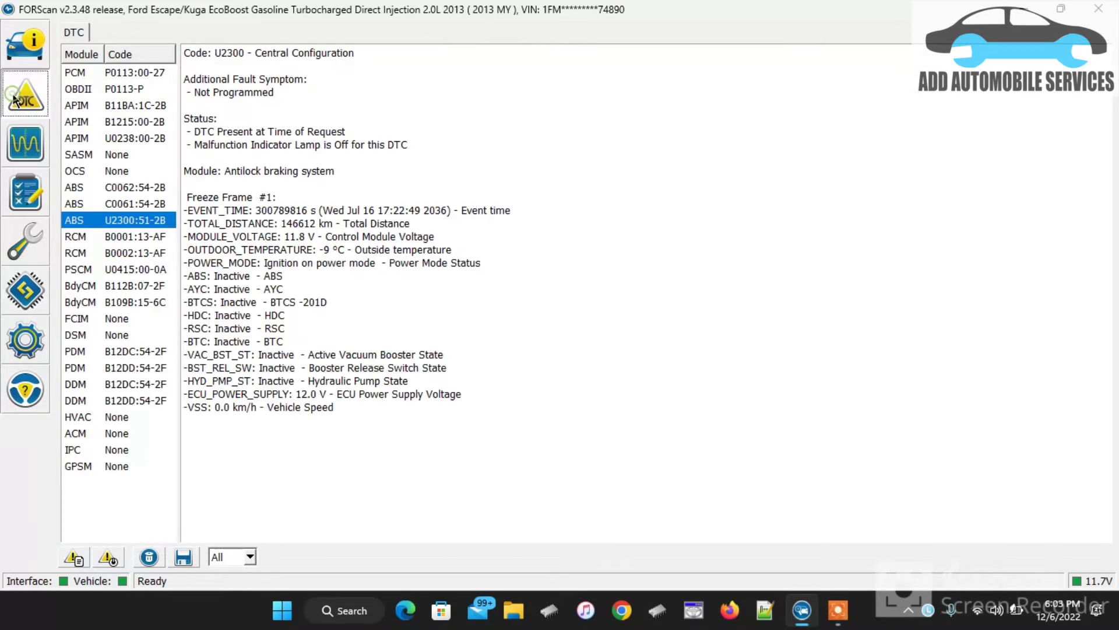
{"action": "left_click", "coordinate": [106, 561]}
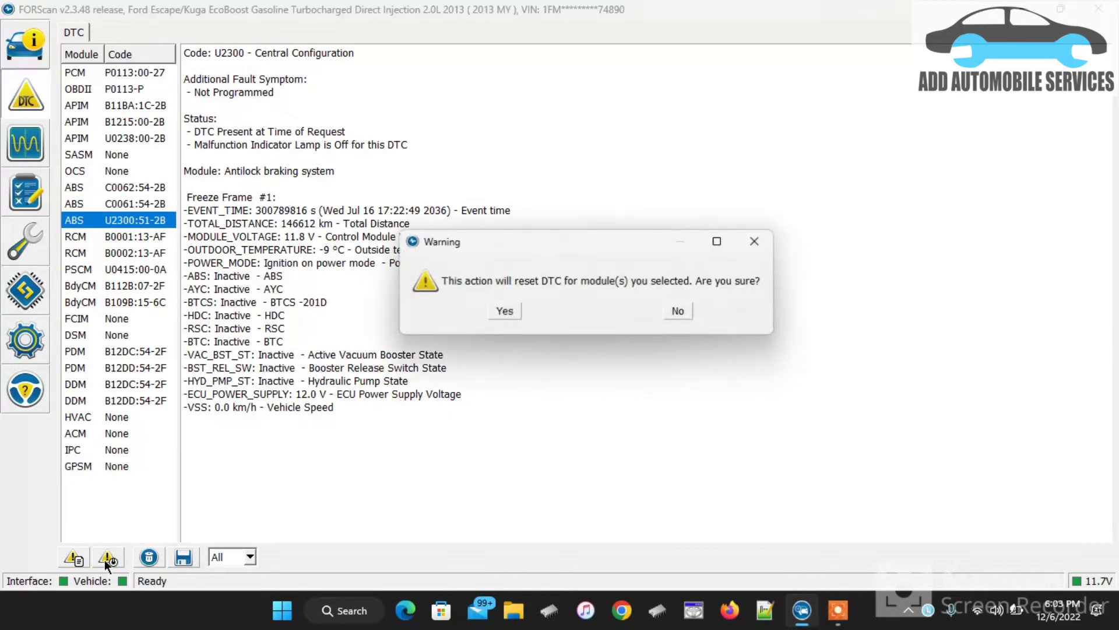
{"action": "left_click", "coordinate": [494, 313]}
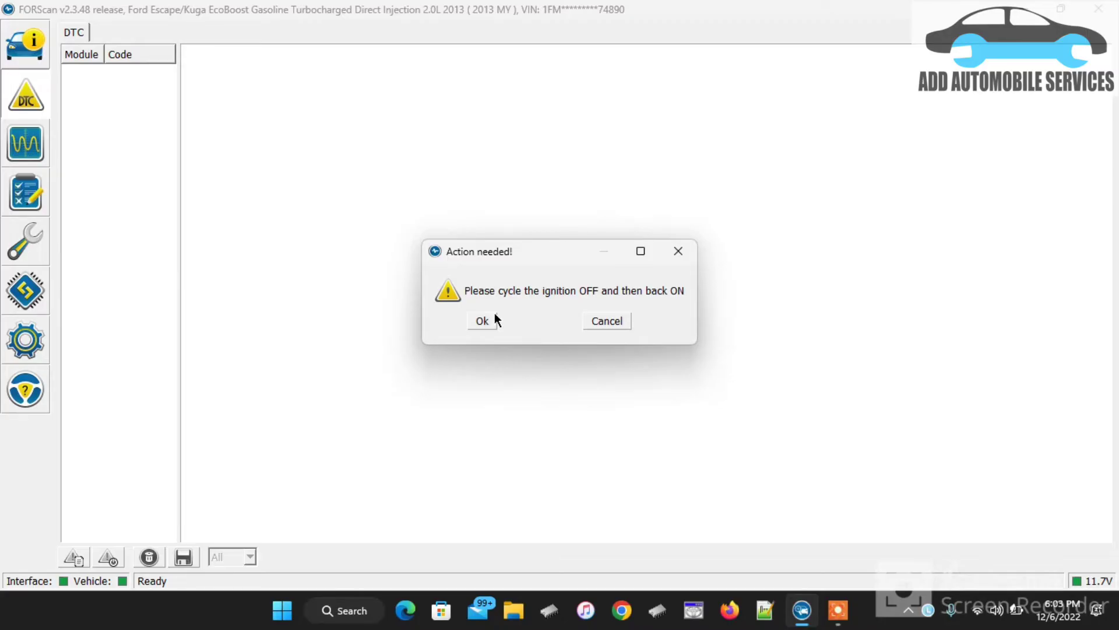
{"action": "left_click", "coordinate": [482, 321]}
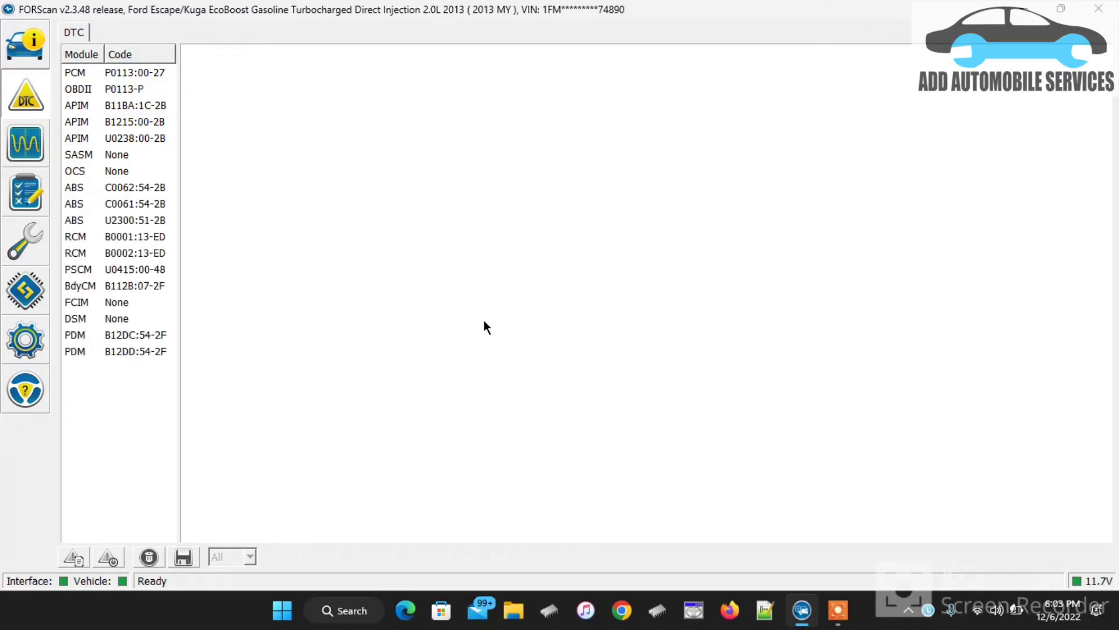
Step: Start the ABS Module initialization/relearn from Central Configuration service procedure
{"action": "left_click", "coordinate": [129, 221]}
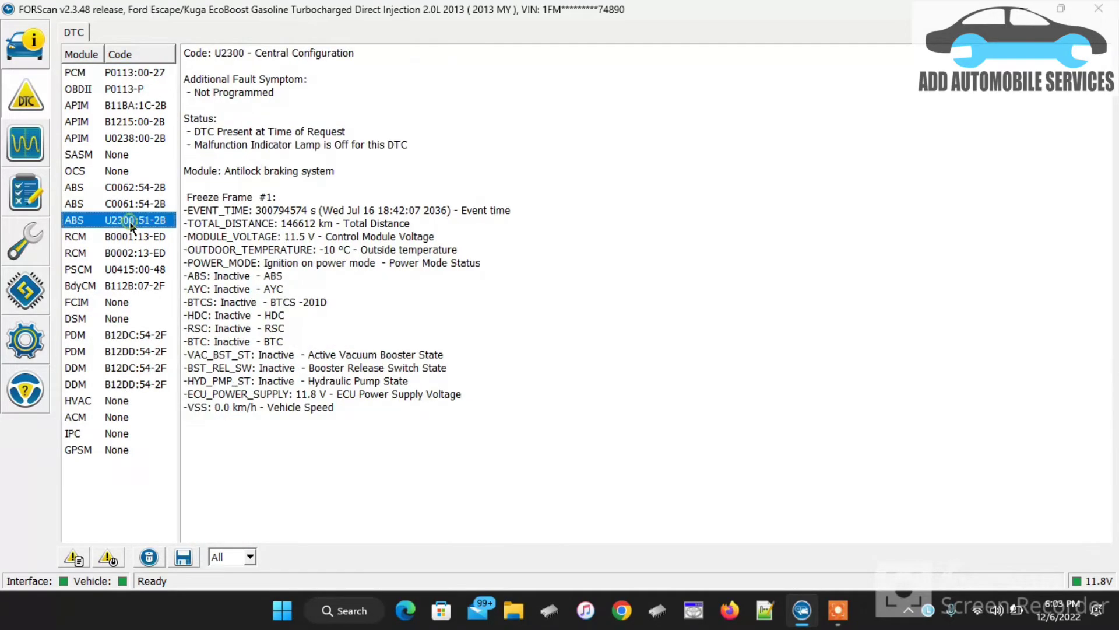
{"action": "left_click", "coordinate": [27, 288]}
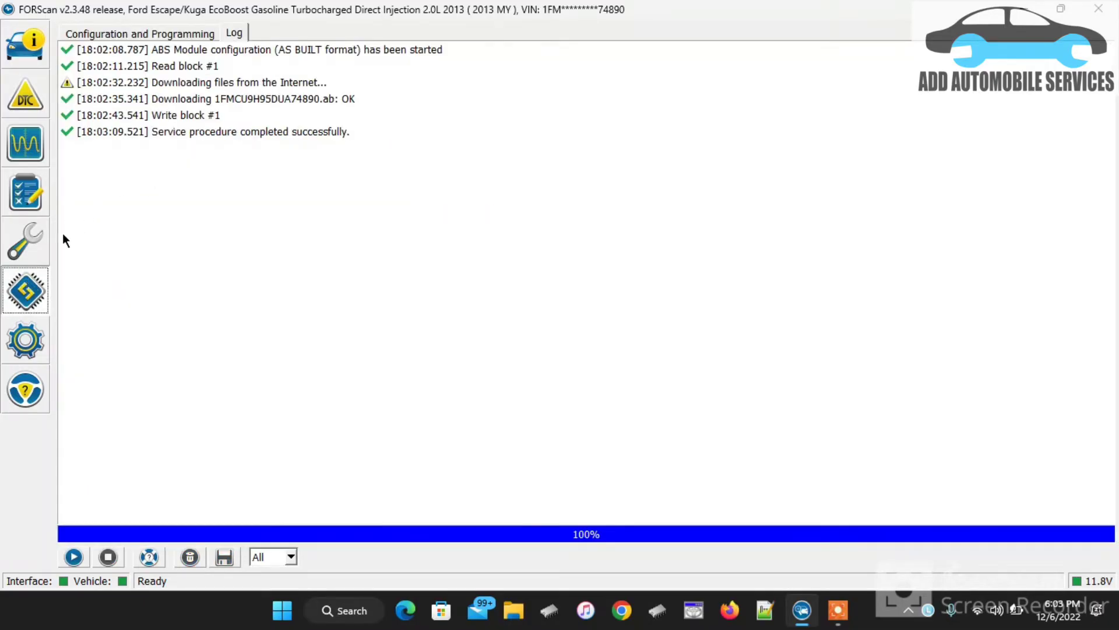
{"action": "left_click", "coordinate": [107, 34]}
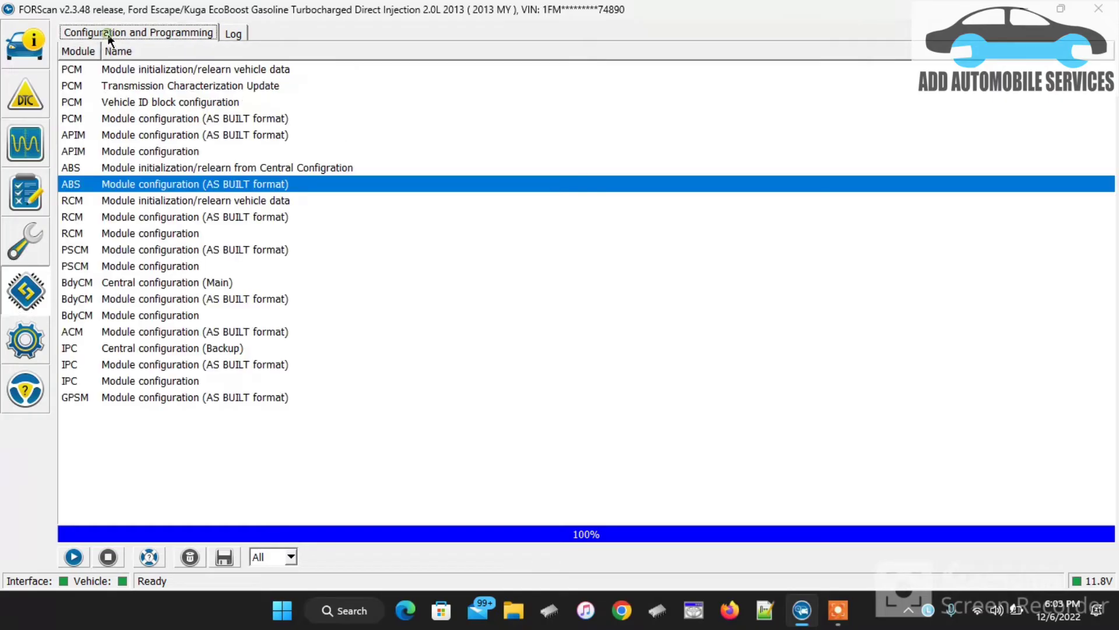
{"action": "left_click", "coordinate": [173, 168]}
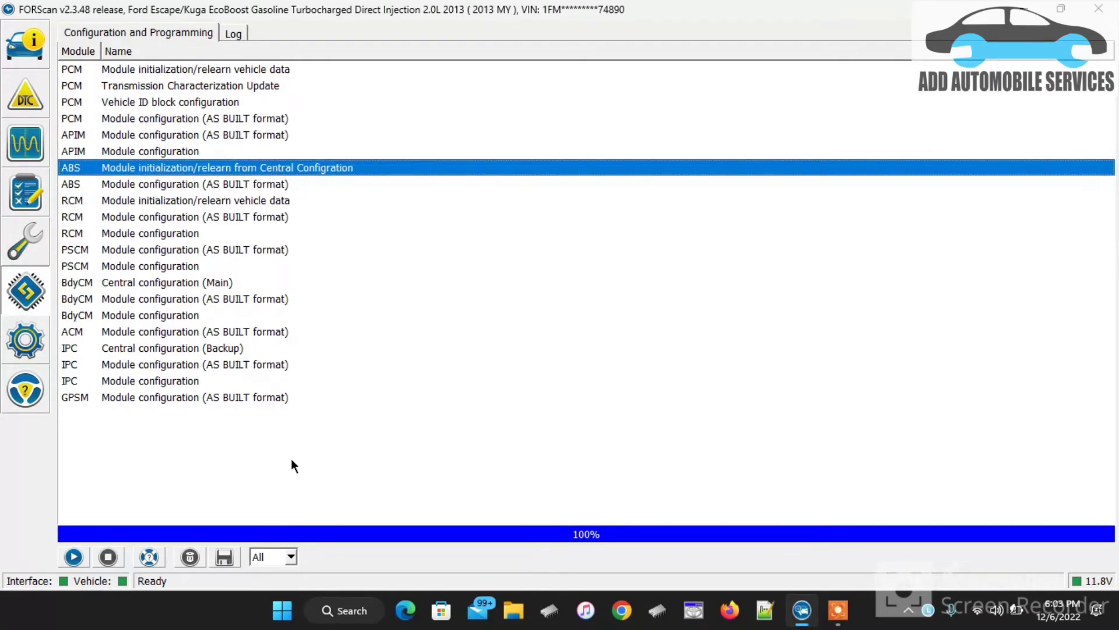
{"action": "left_click", "coordinate": [74, 557]}
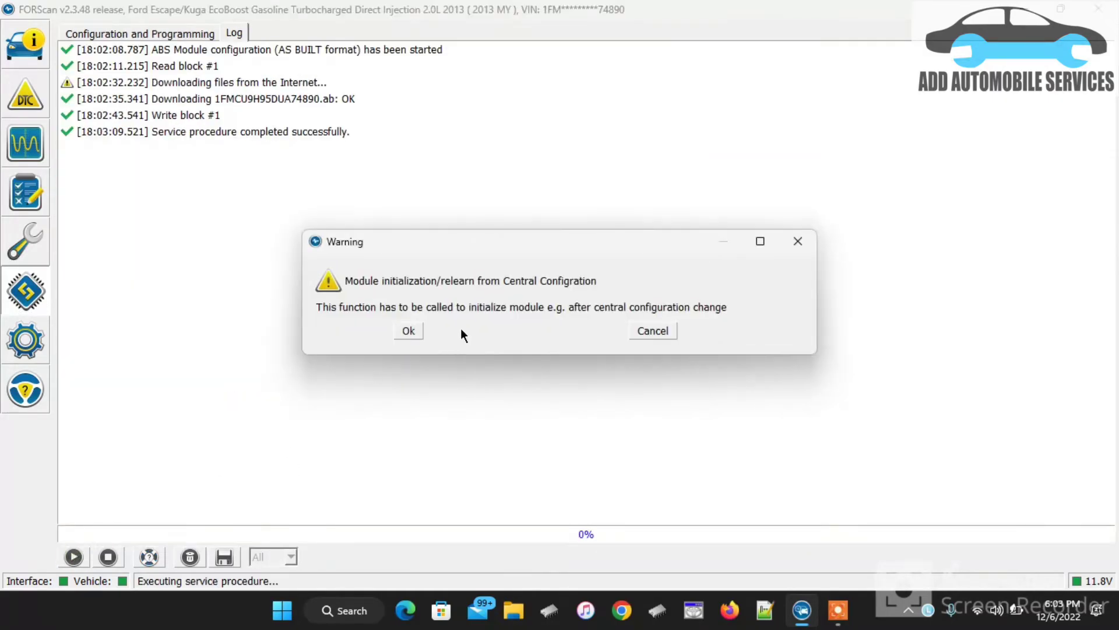
{"action": "left_click", "coordinate": [408, 331]}
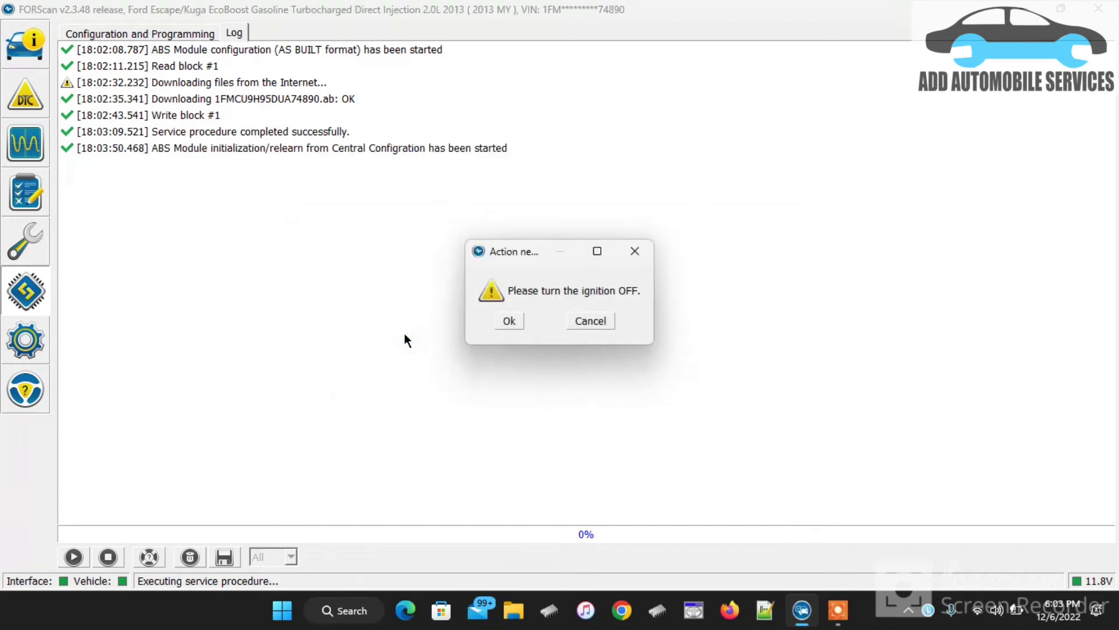
Step: Confirm each ignition off/on prompt until the ABS relearn completes at 100%
{"action": "left_click", "coordinate": [508, 320]}
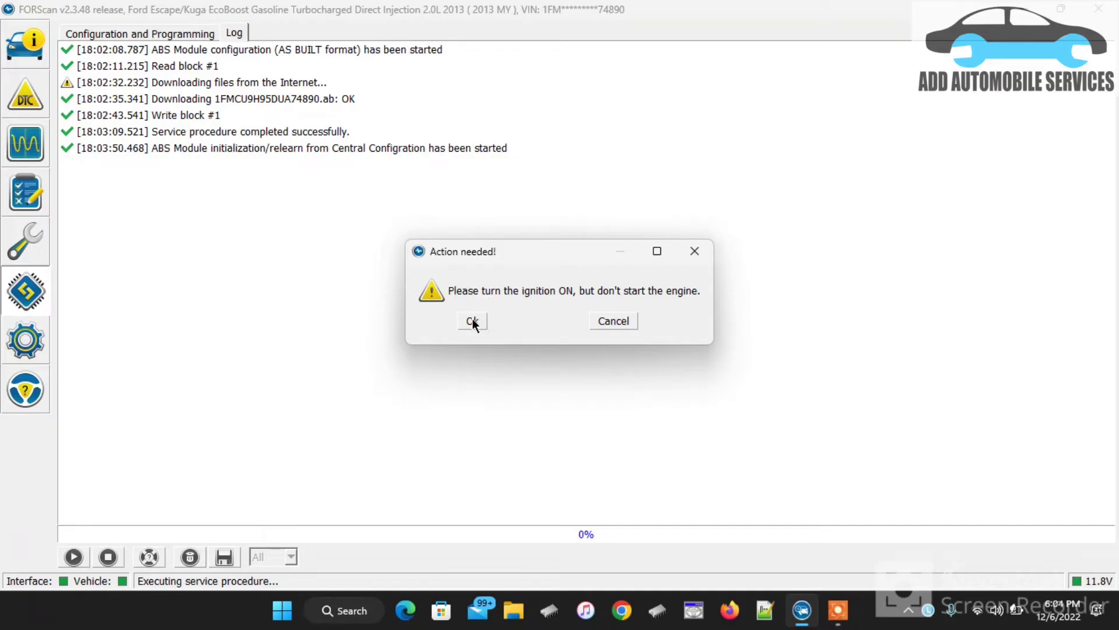
{"action": "left_click", "coordinate": [472, 322]}
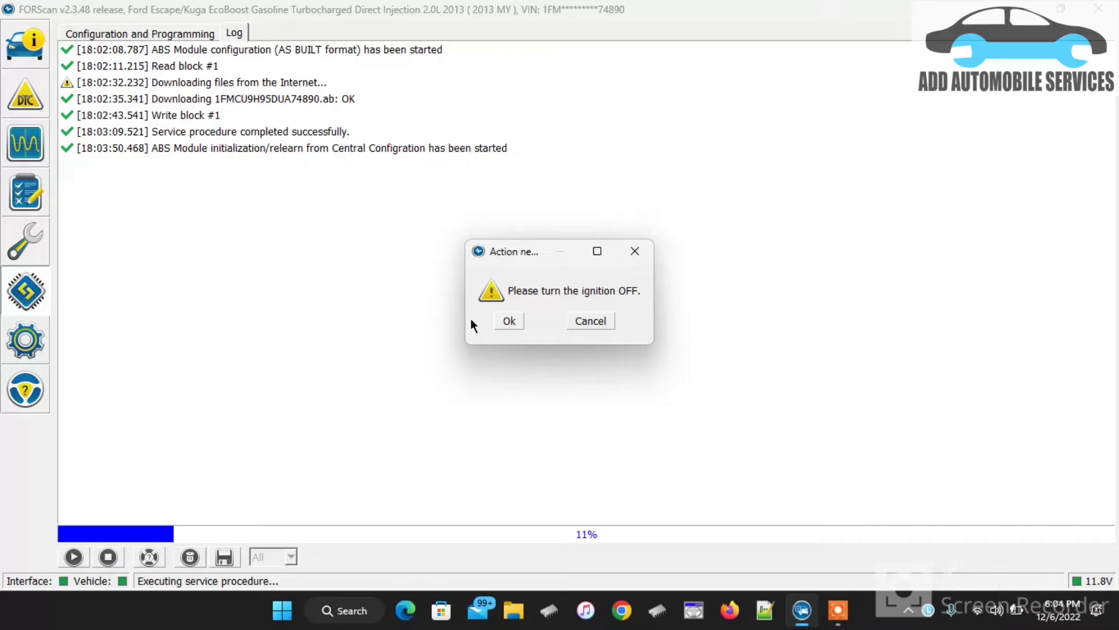
{"action": "left_click", "coordinate": [518, 322]}
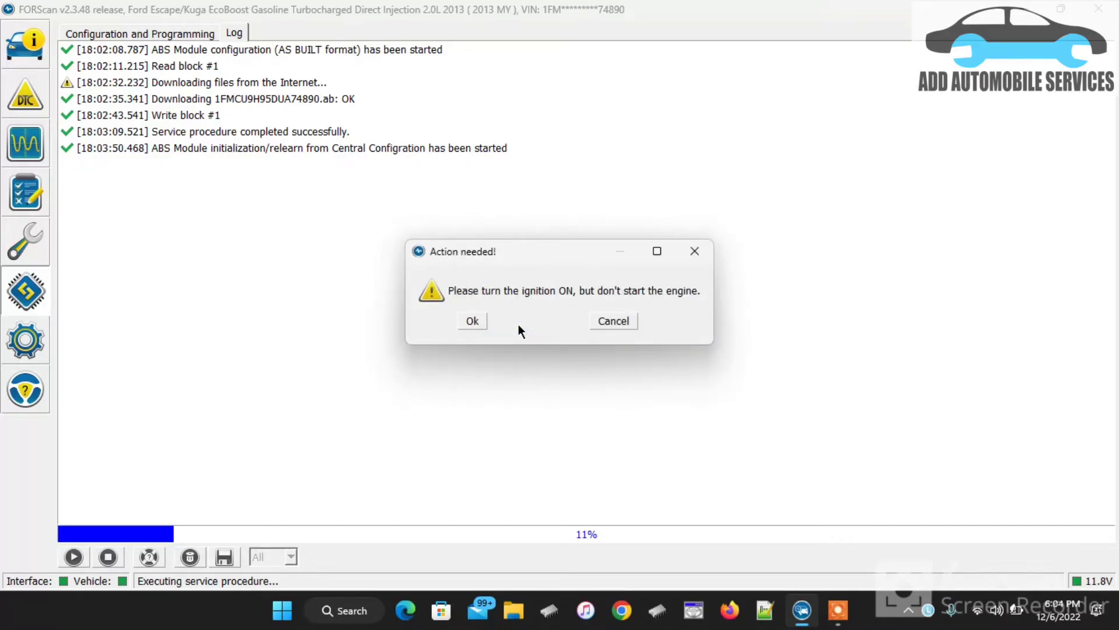
{"action": "left_click", "coordinate": [519, 324]}
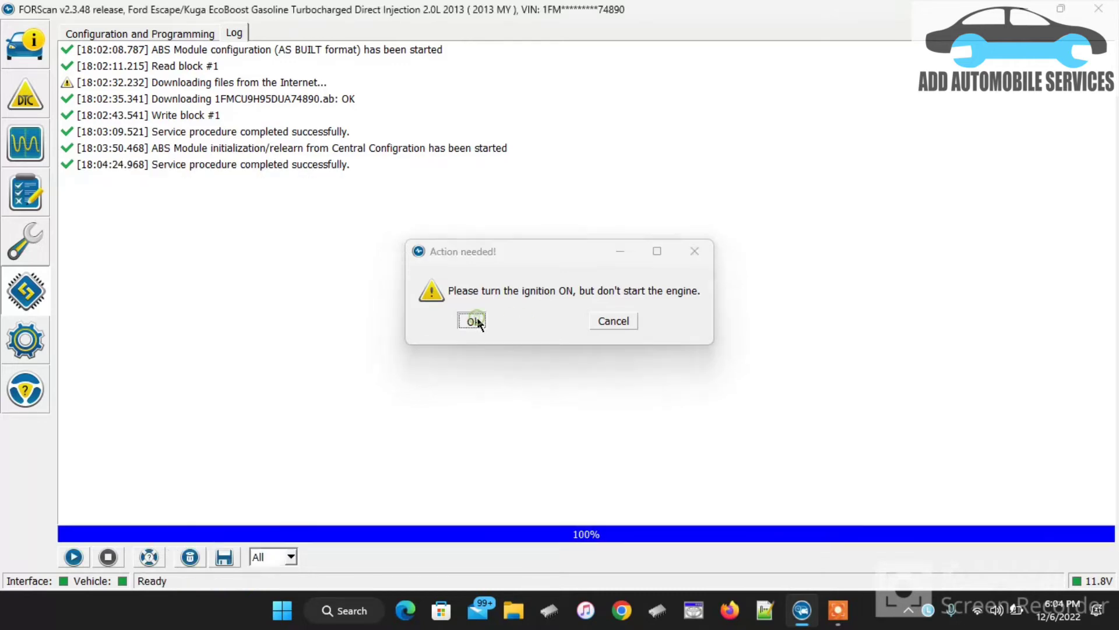
{"action": "left_click", "coordinate": [474, 322]}
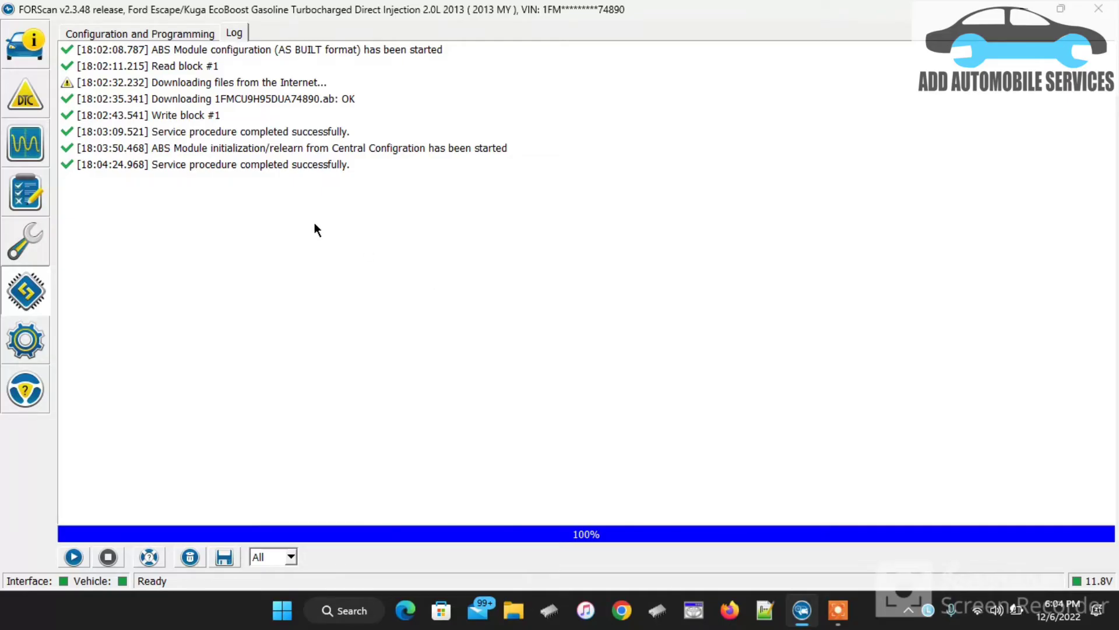
Step: Clear and re-read trouble codes, then inspect ABS C0061 and C0062 Missing Calibration codes
{"action": "left_click", "coordinate": [24, 92]}
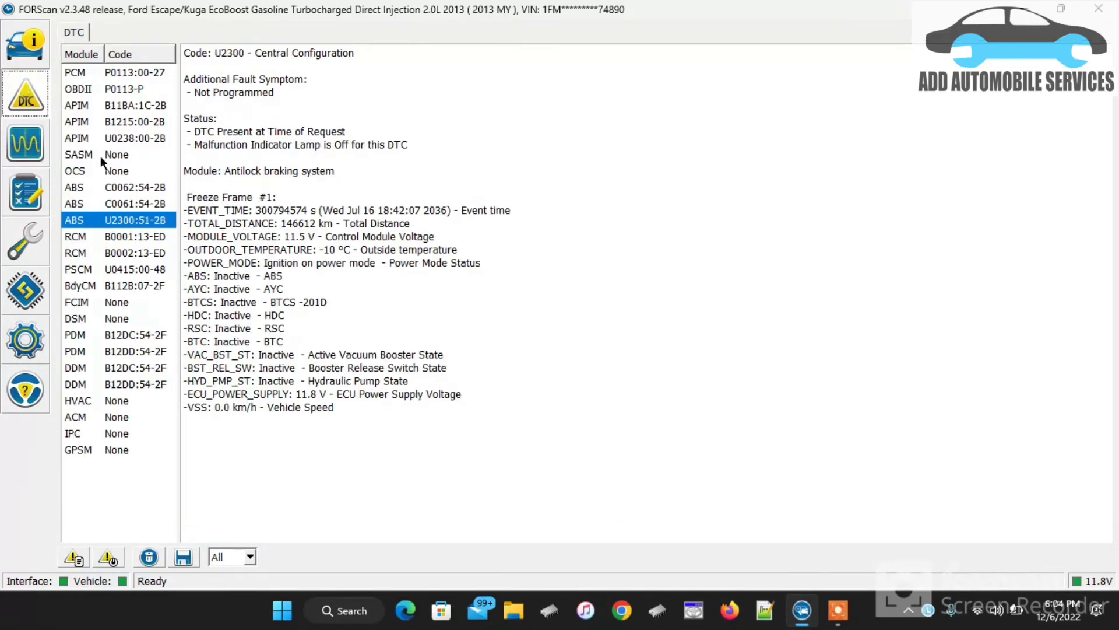
{"action": "left_click", "coordinate": [107, 559]}
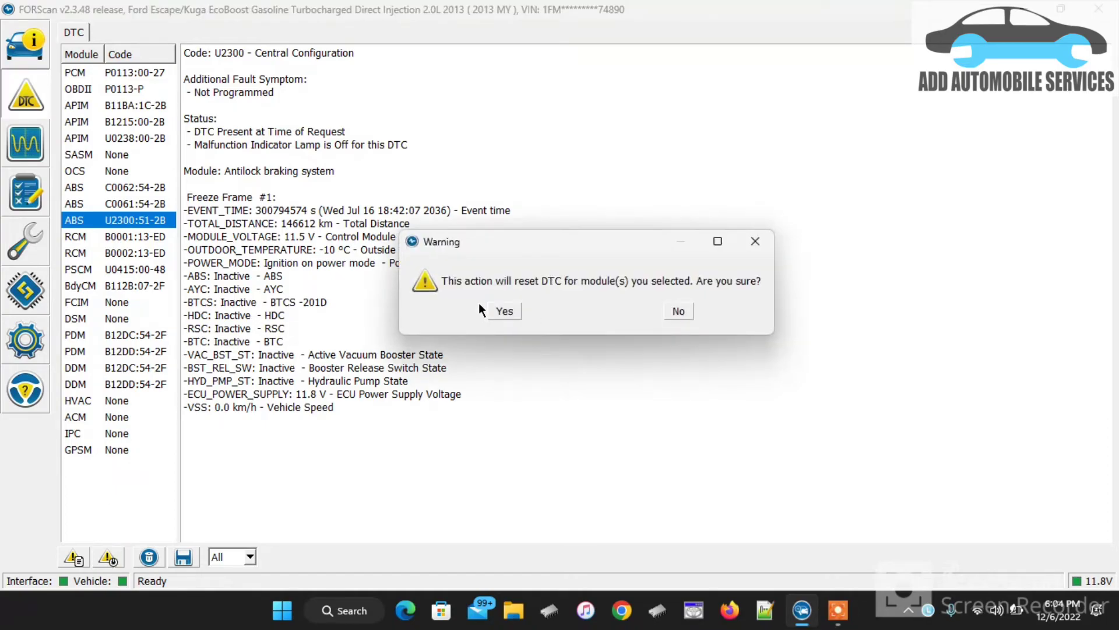
{"action": "left_click", "coordinate": [497, 311]}
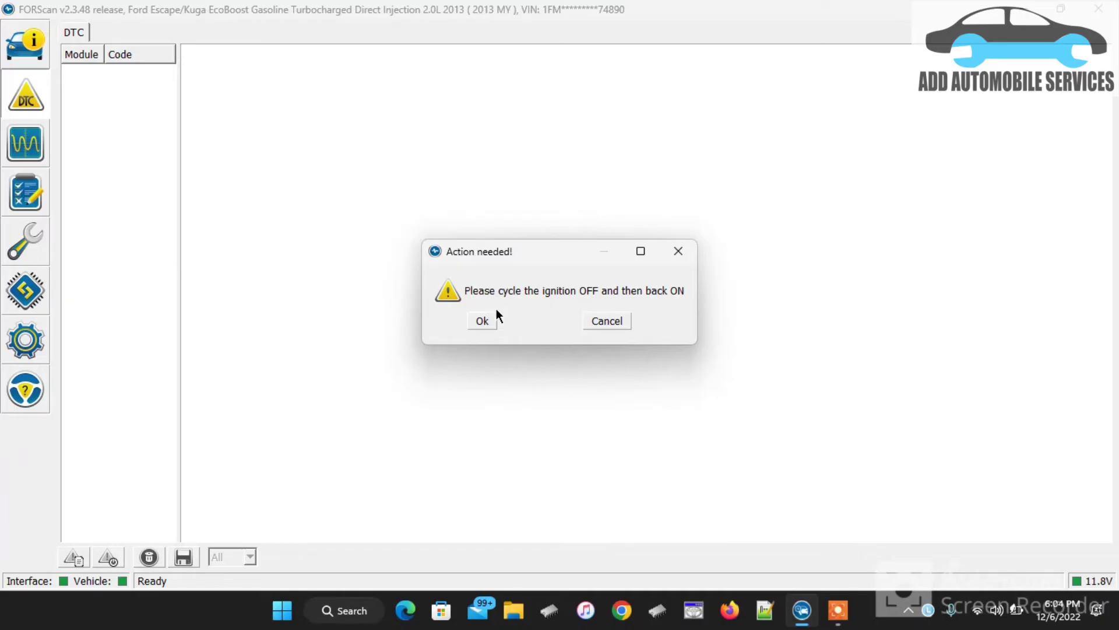
{"action": "left_click", "coordinate": [482, 321]}
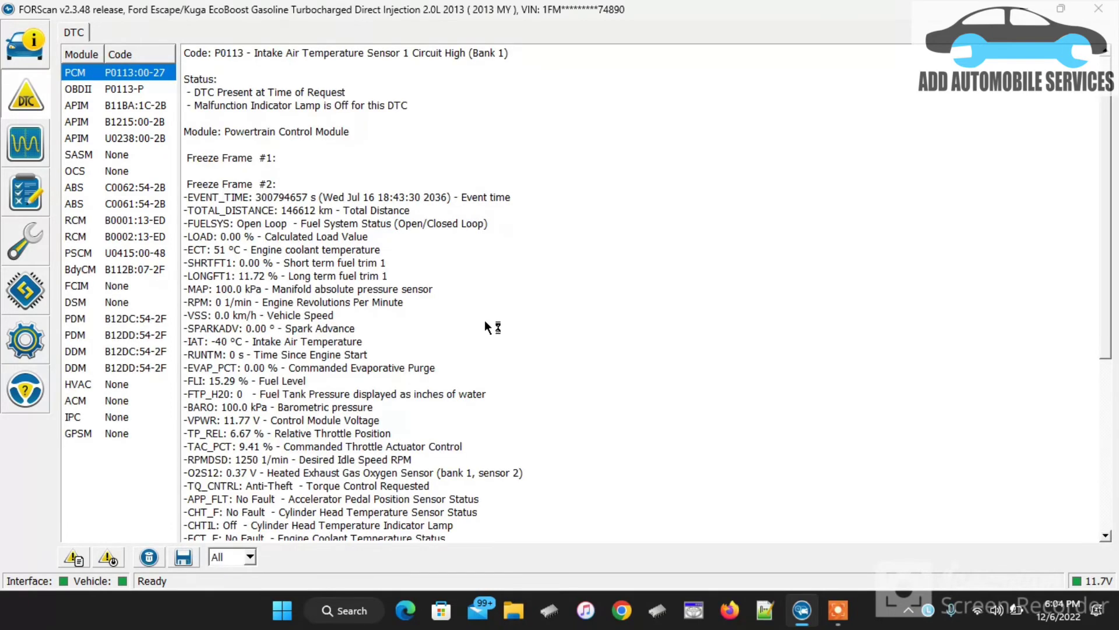
{"action": "left_click", "coordinate": [145, 203]}
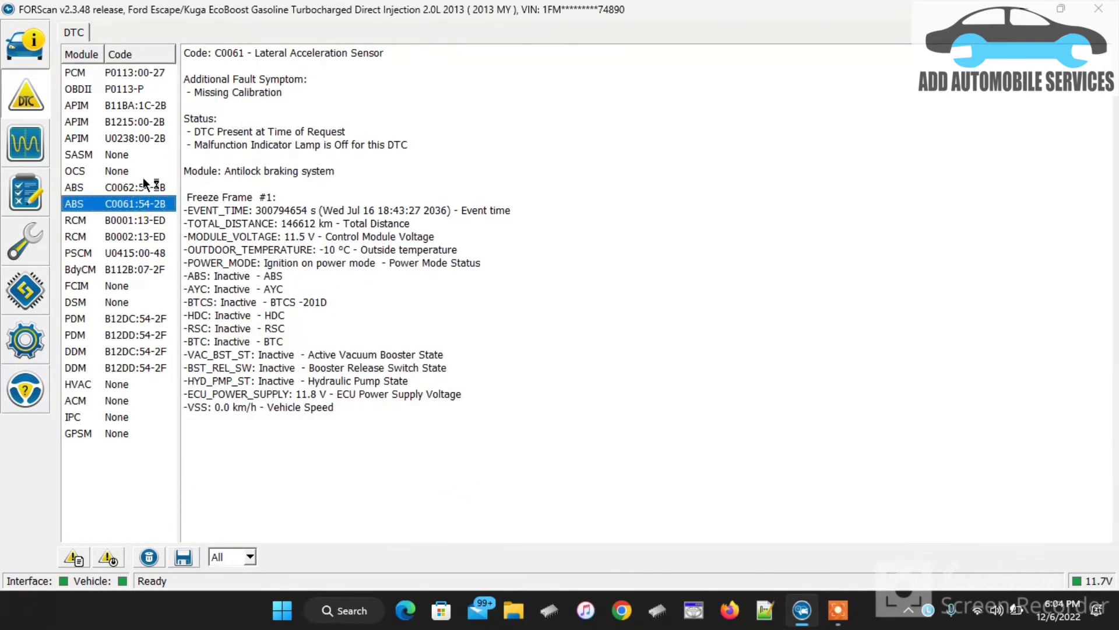
{"action": "left_click", "coordinate": [145, 186]}
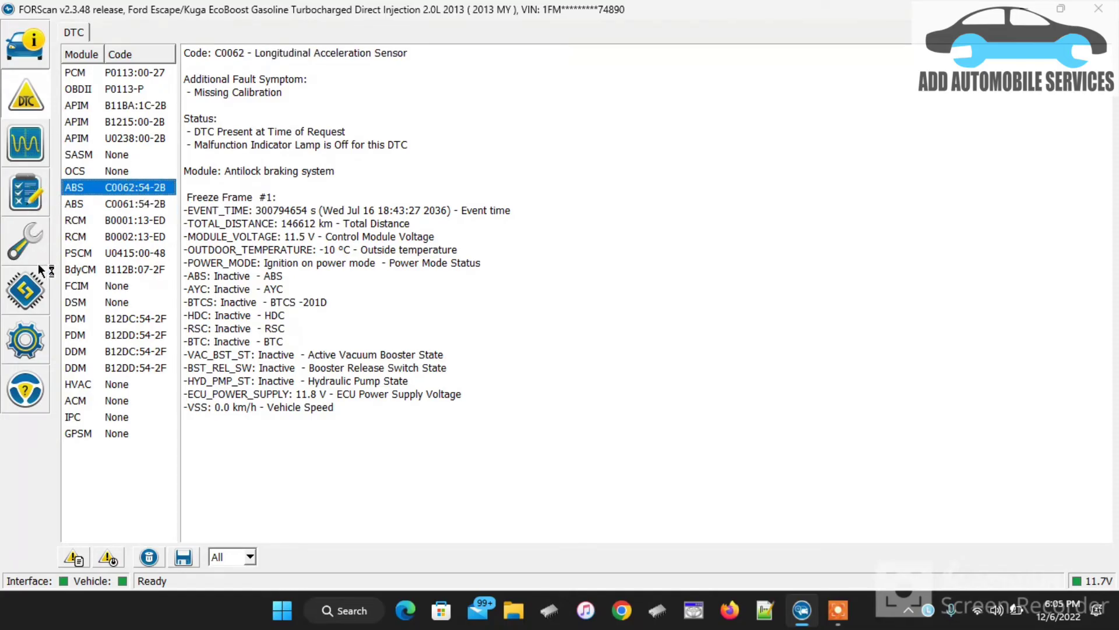
Step: Run the ABS Calibrate Longitudinal Acceleration Sensor procedure through its ignition off/on prompts to 100%
{"action": "left_click", "coordinate": [23, 245]}
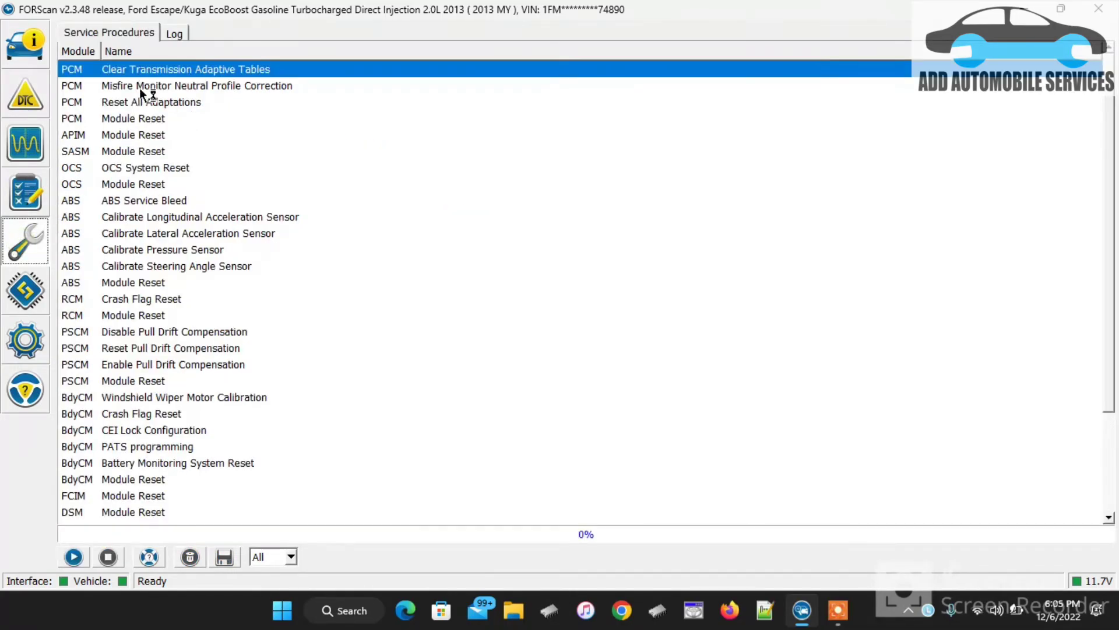
{"action": "left_click", "coordinate": [169, 219]}
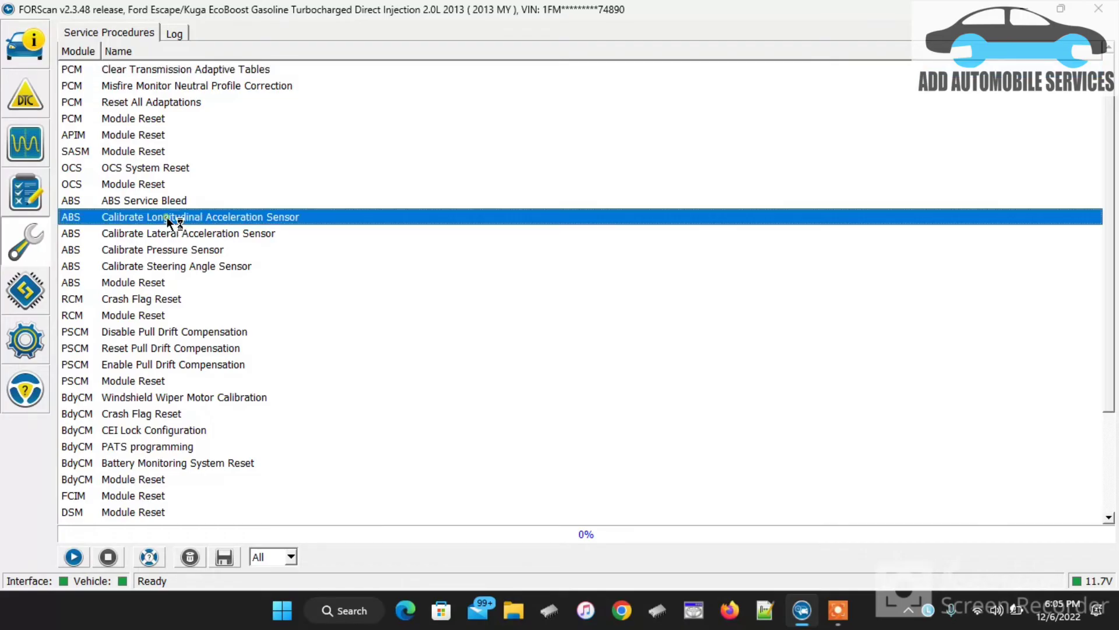
{"action": "left_click", "coordinate": [82, 554]}
{"action": "left_click", "coordinate": [453, 370]}
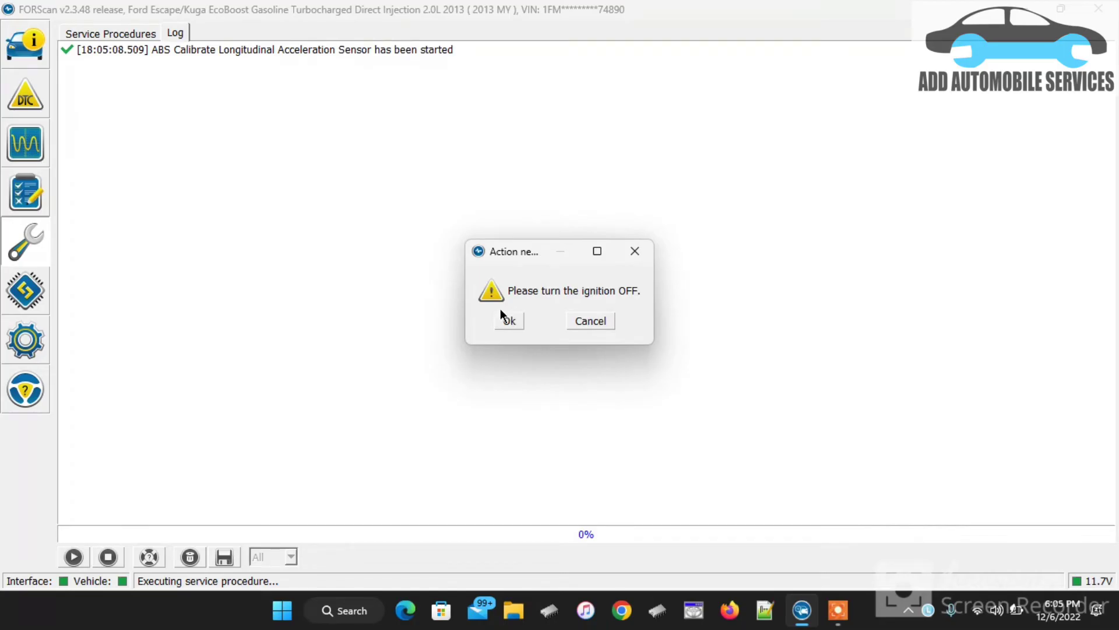
{"action": "left_click", "coordinate": [509, 323]}
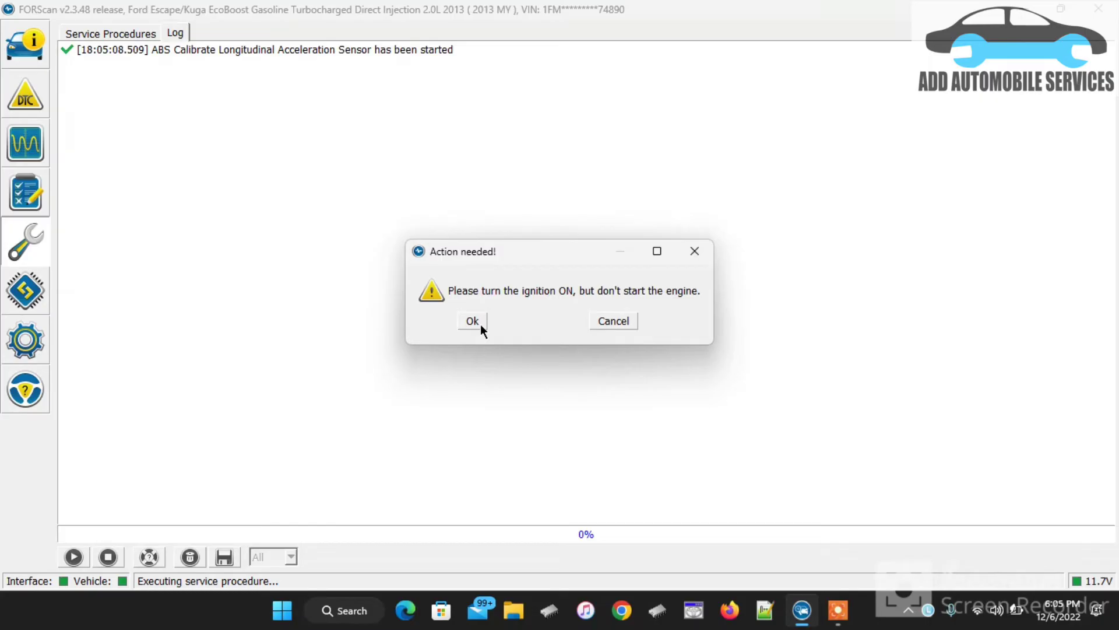
{"action": "left_click", "coordinate": [481, 326]}
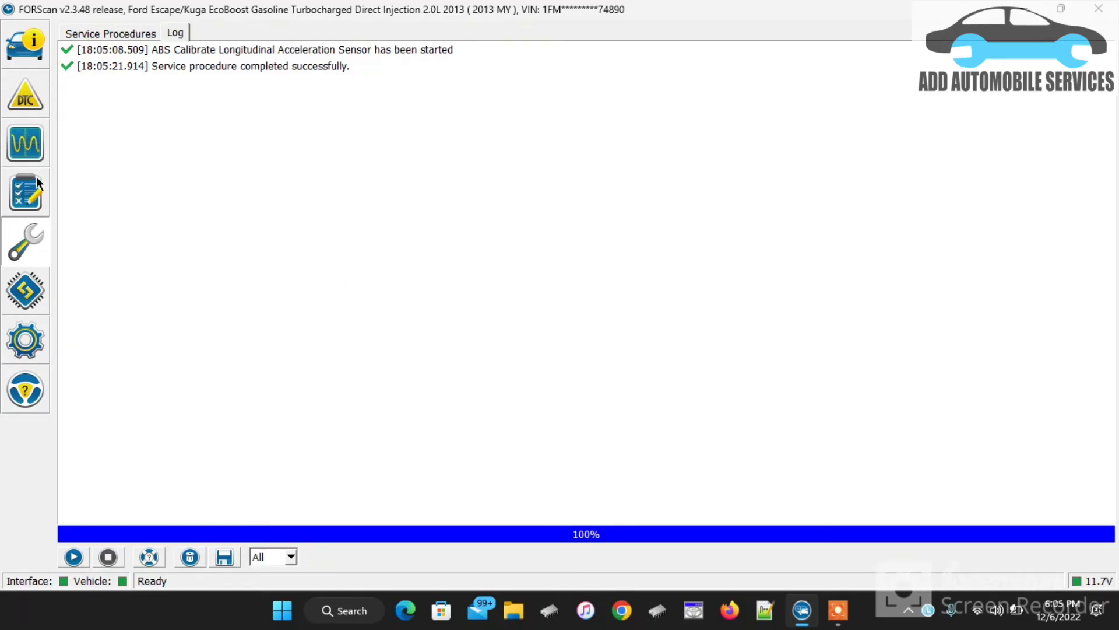
{"action": "left_click", "coordinate": [23, 272]}
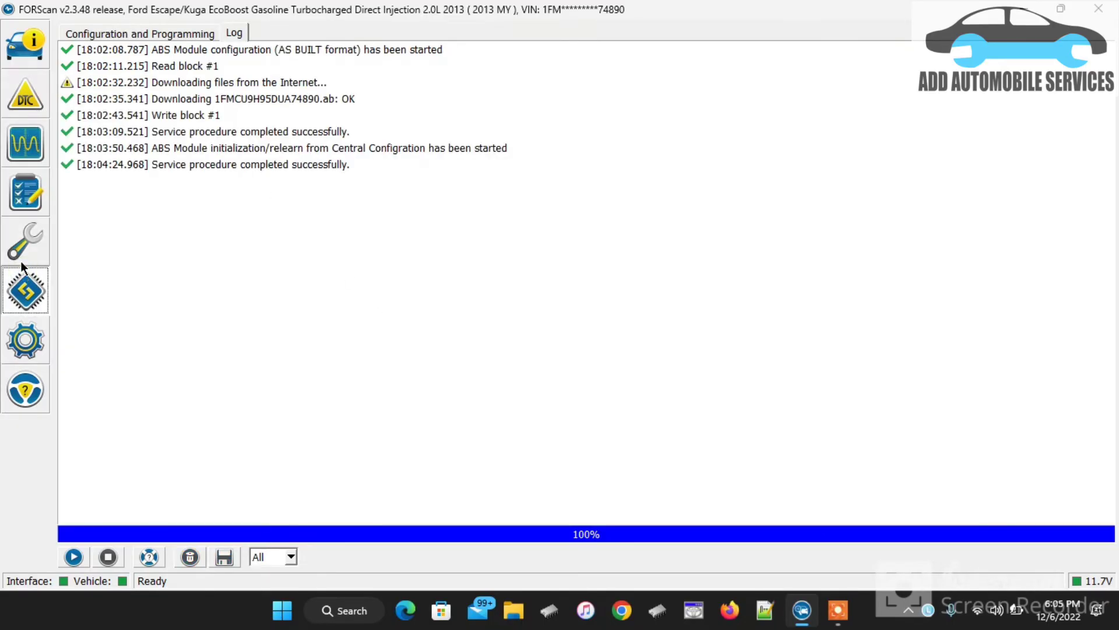
{"action": "left_click", "coordinate": [21, 251]}
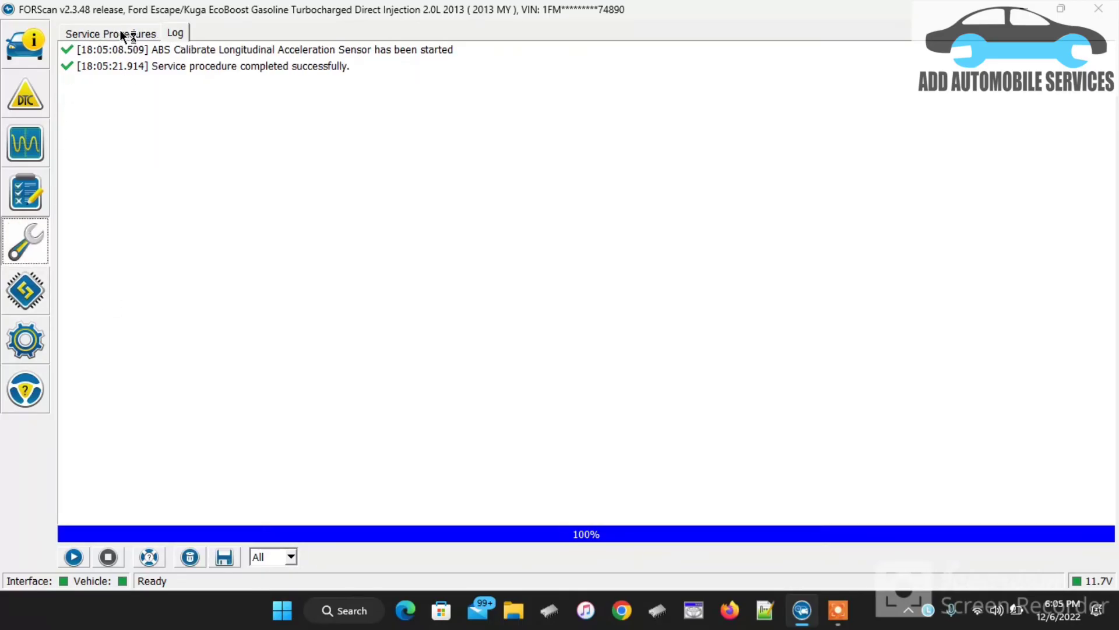
Step: Run the ABS Calibrate Lateral Acceleration Sensor procedure through its ignition off/on prompts to 100%
{"action": "left_click", "coordinate": [124, 33]}
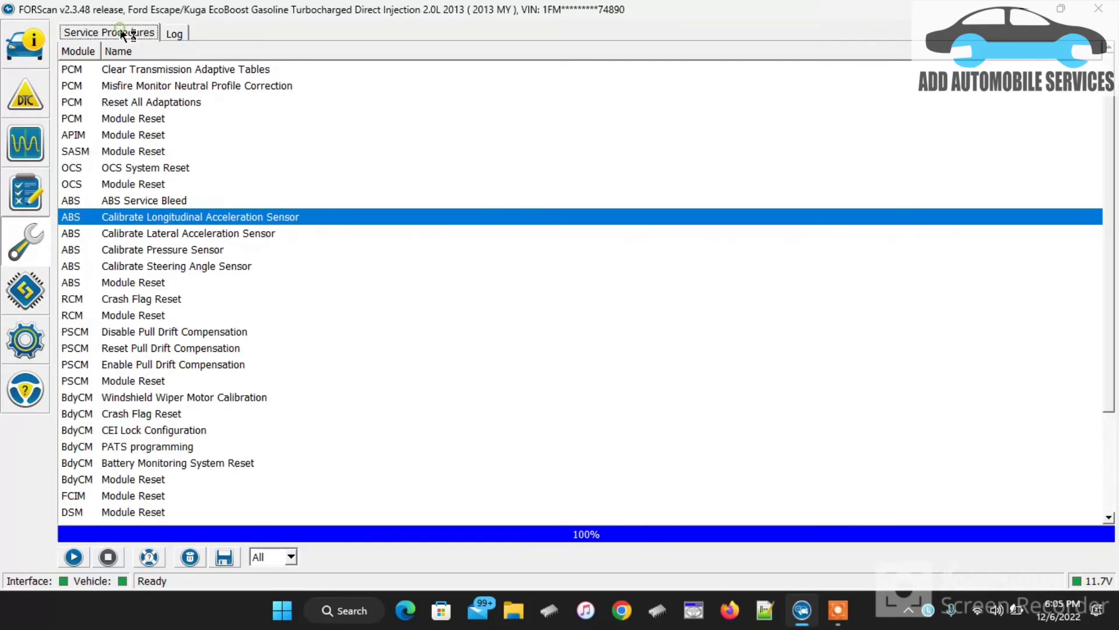
{"action": "left_click", "coordinate": [159, 234]}
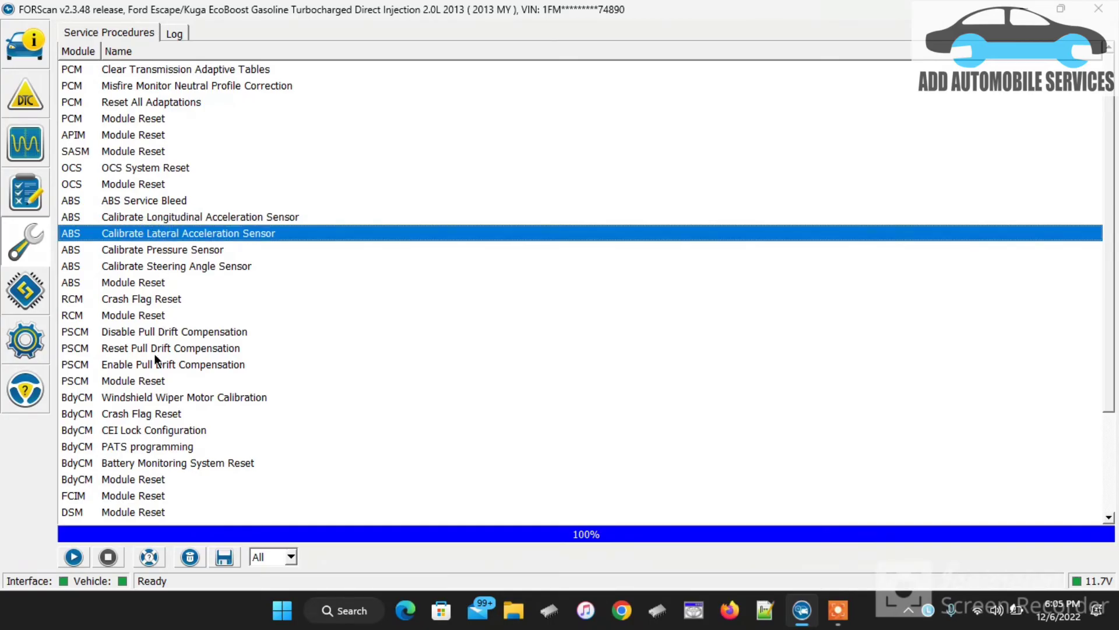
{"action": "left_click", "coordinate": [68, 562]}
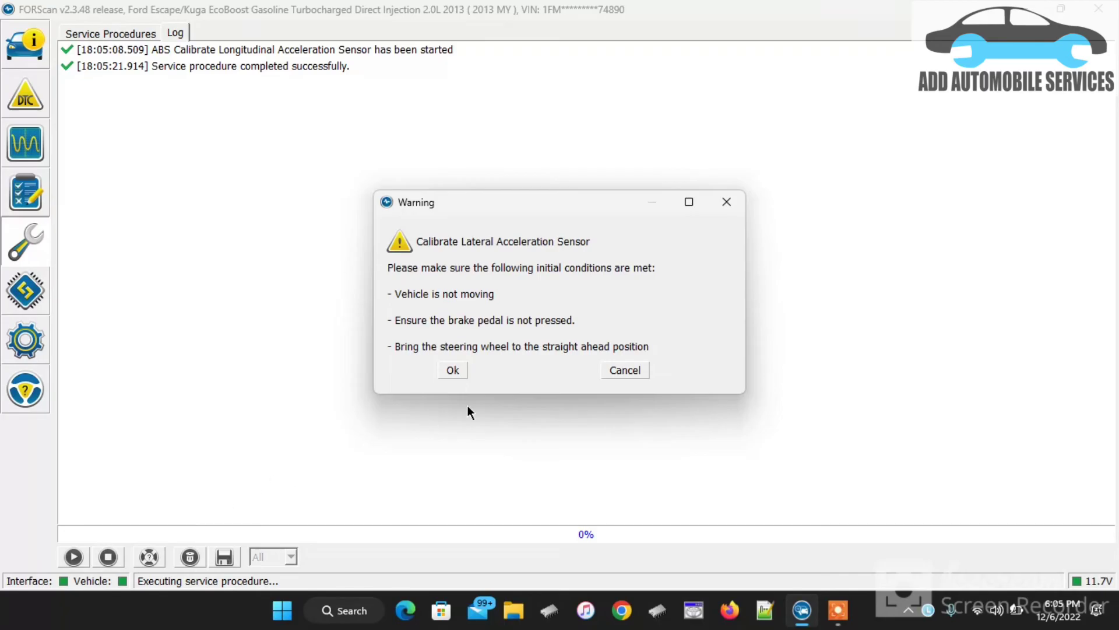
{"action": "left_click", "coordinate": [452, 371]}
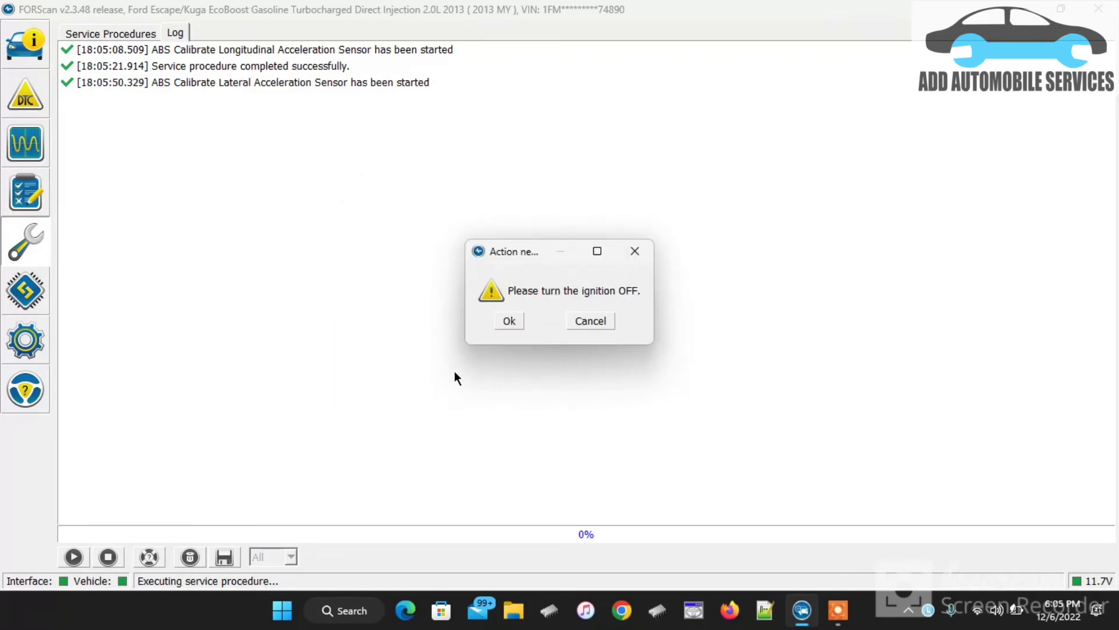
{"action": "left_click", "coordinate": [512, 323]}
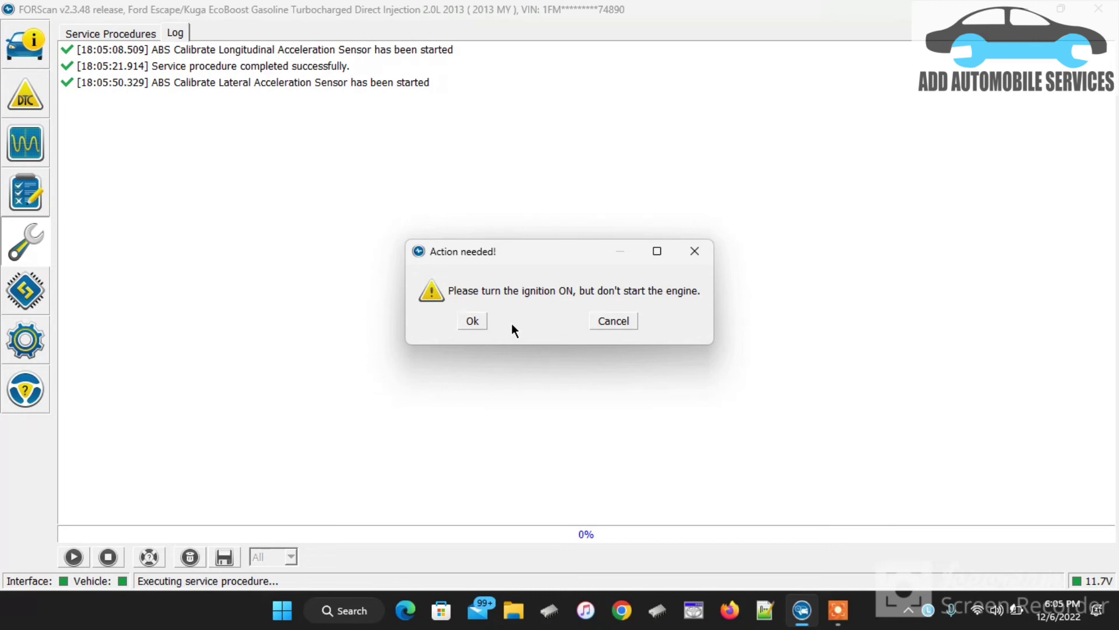
{"action": "left_click", "coordinate": [472, 321]}
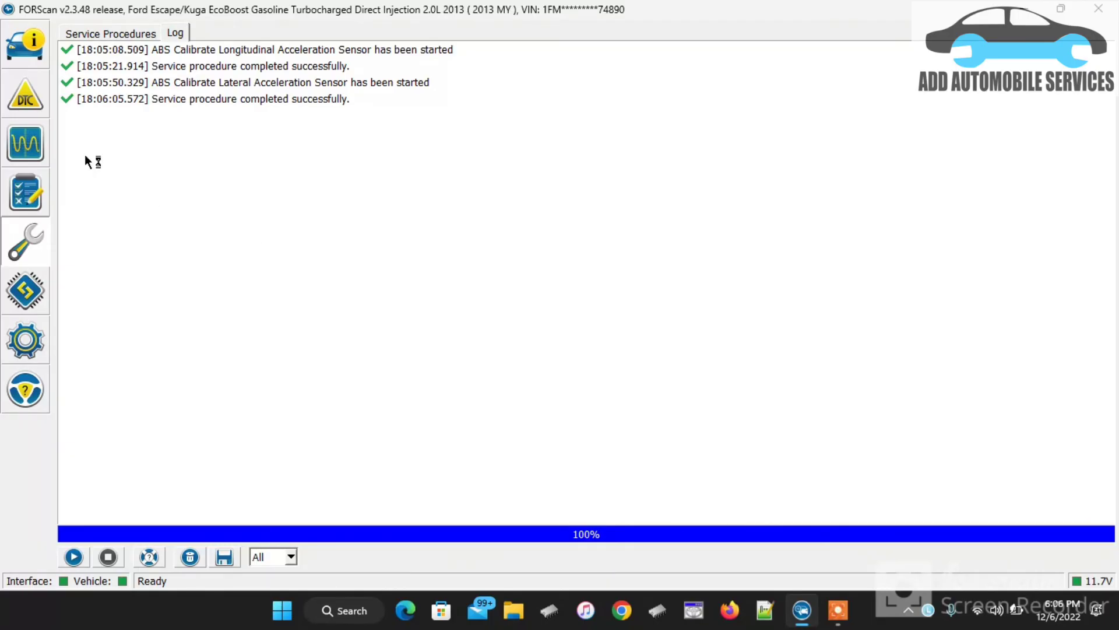
Step: Clear the ABS C0061/C0062 codes, re-read to confirm ABS shows None, and view the log
{"action": "left_click", "coordinate": [27, 102]}
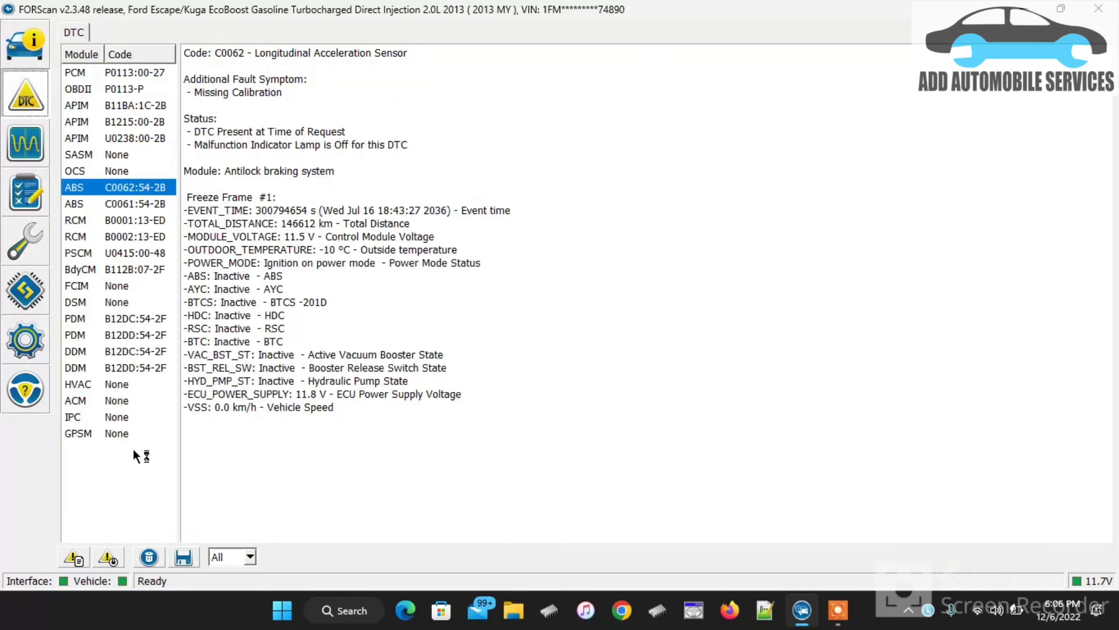
{"action": "left_click", "coordinate": [120, 203]}
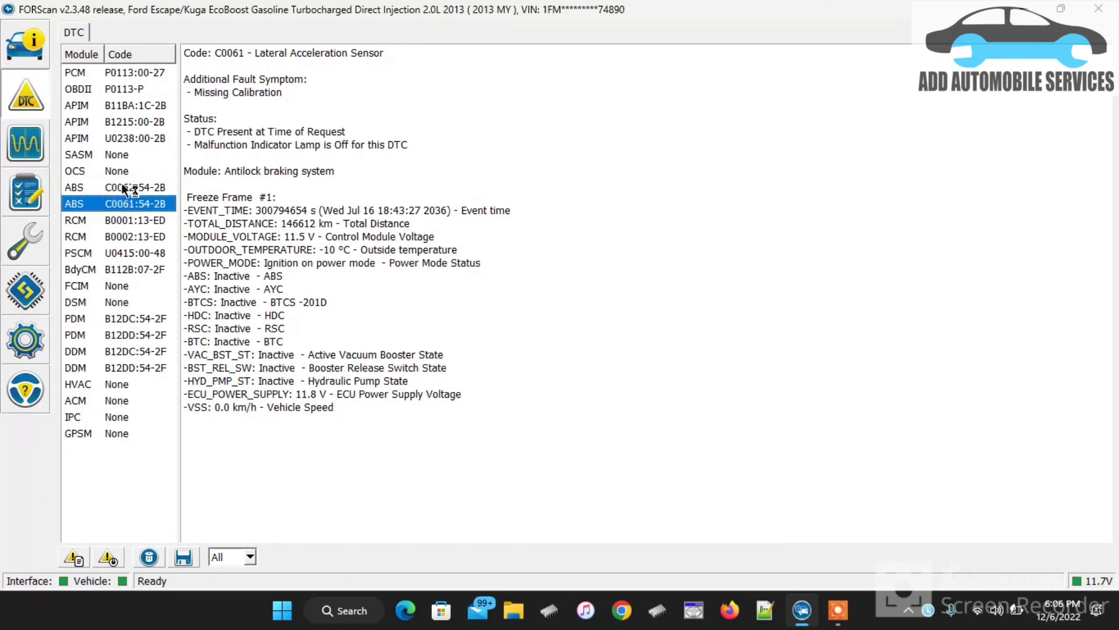
{"action": "left_click", "coordinate": [123, 187]}
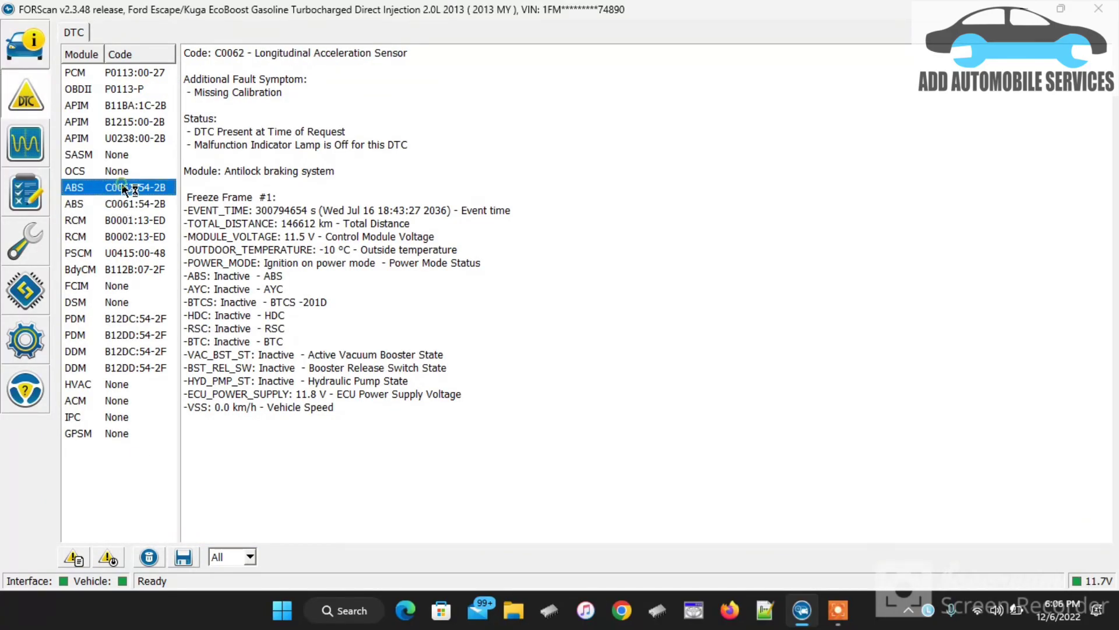
{"action": "left_click", "coordinate": [111, 561]}
{"action": "left_click", "coordinate": [511, 313]}
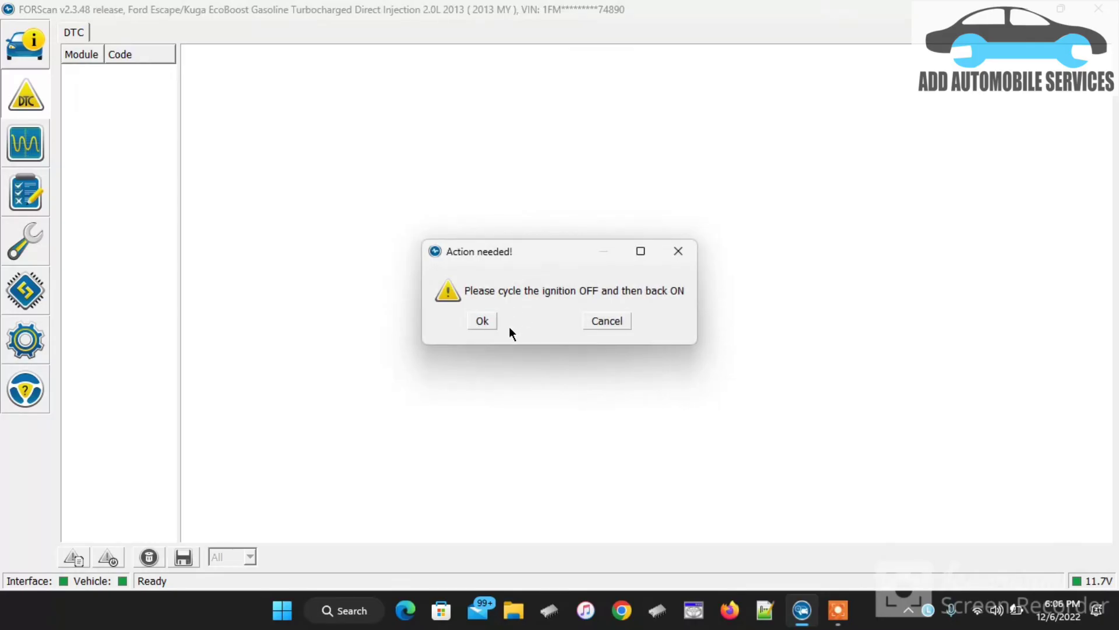
{"action": "left_click", "coordinate": [485, 320]}
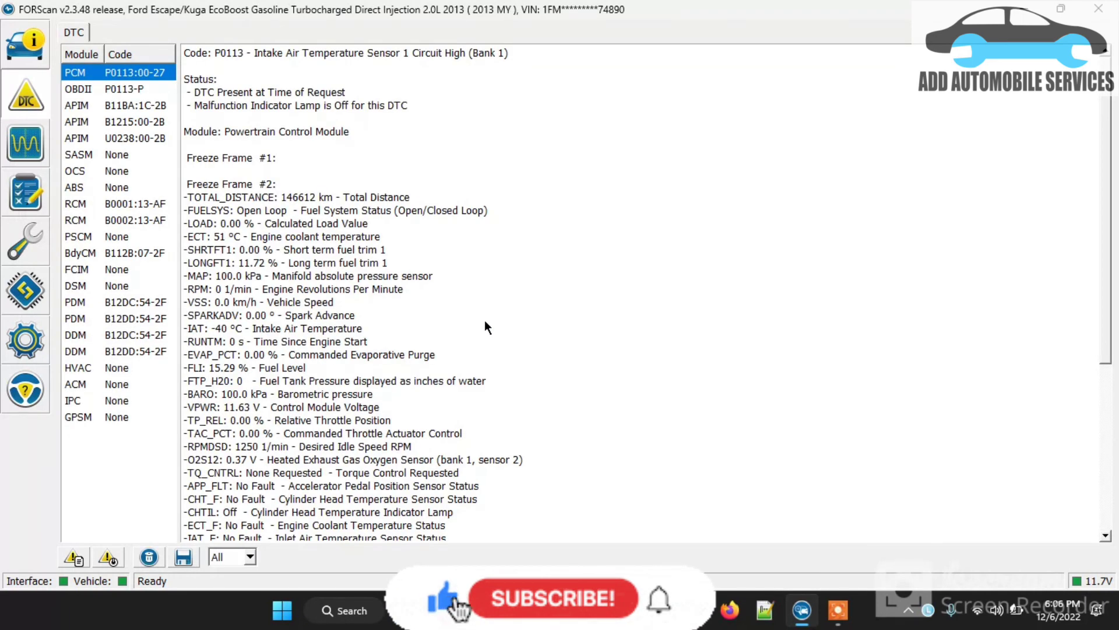
{"action": "left_click", "coordinate": [119, 188]}
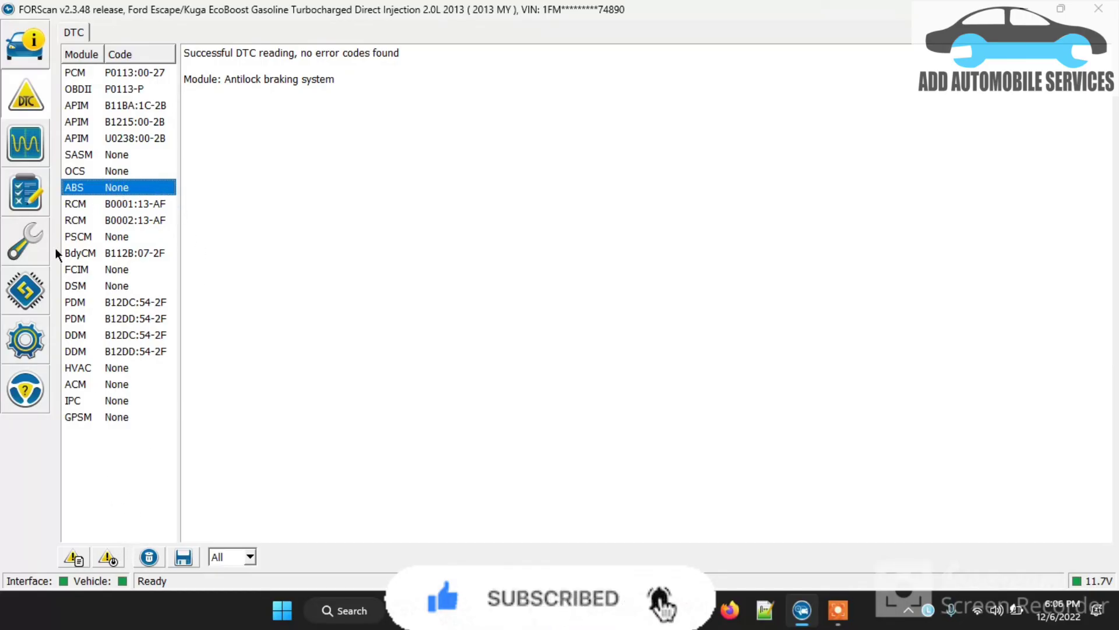
{"action": "left_click", "coordinate": [23, 45]}
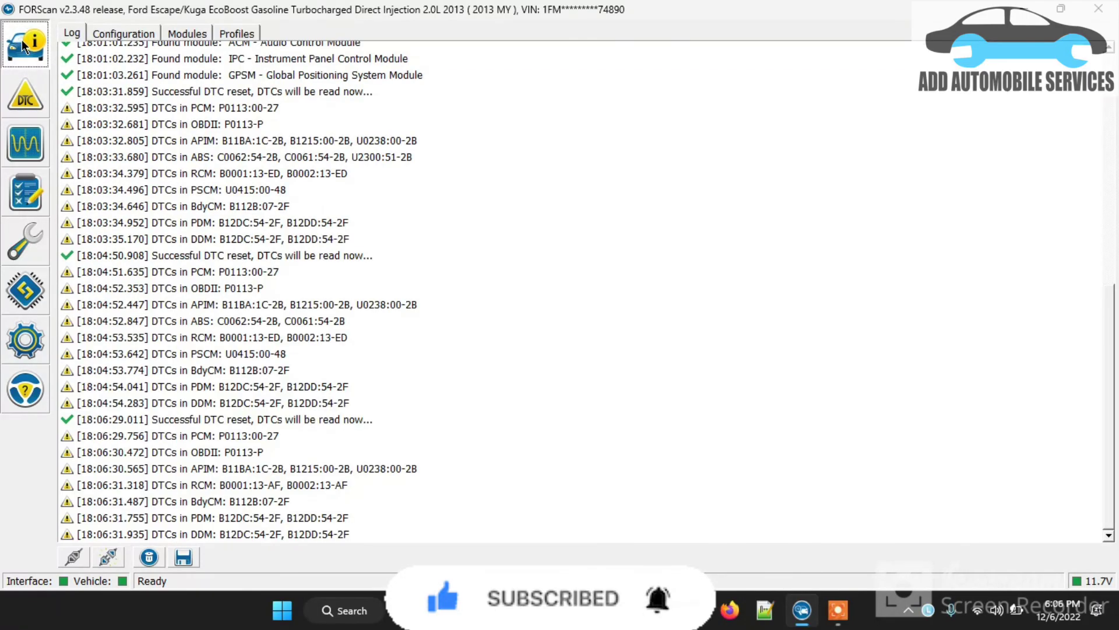